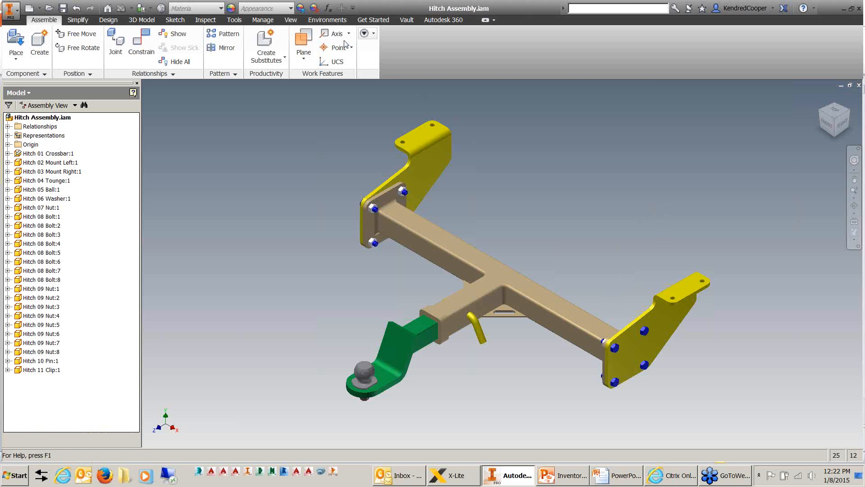
Enter the Stress Analysis environment for the hitch assembly and delete the existing simulation.
click(332, 21)
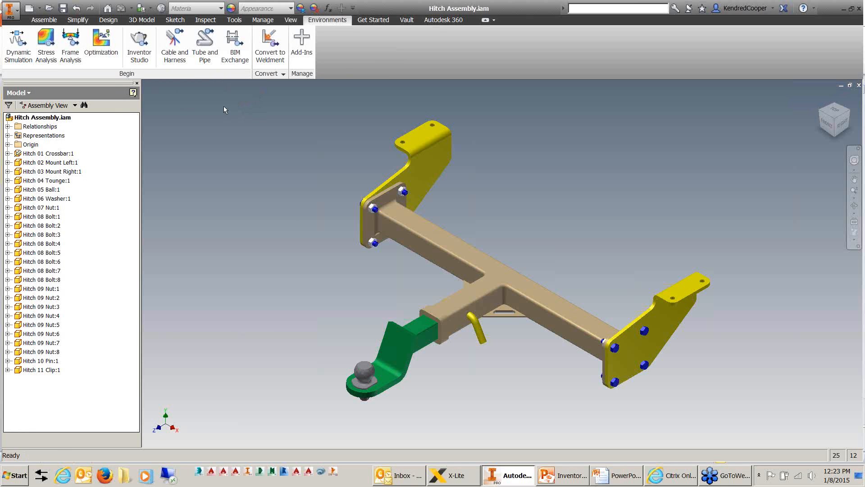
click(51, 45)
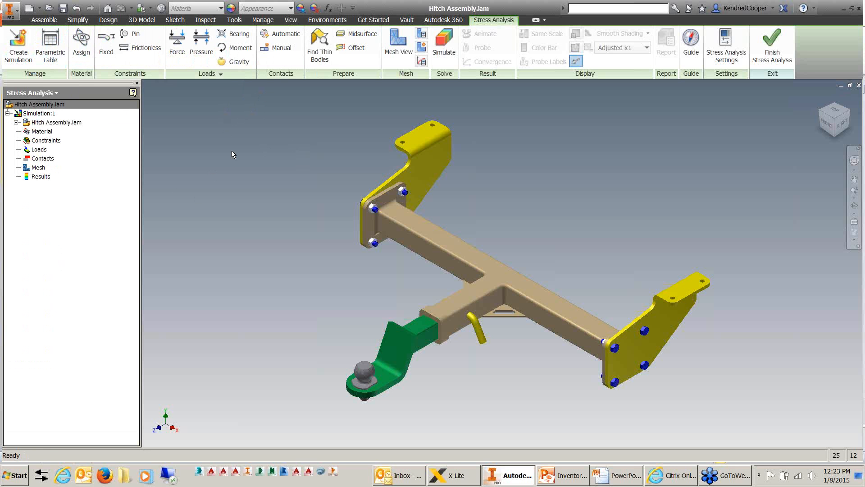
right_click(39, 113)
click(79, 177)
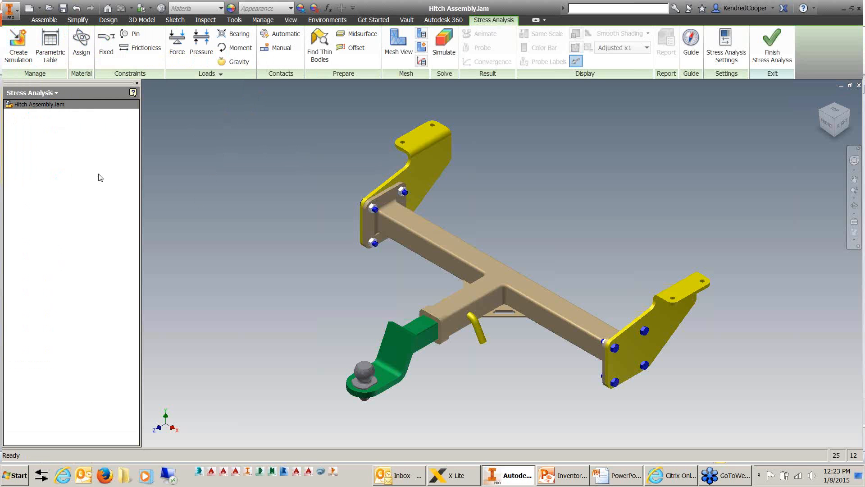
Create a static analysis simulation named Simulation:1 with the Single Point objective, Bonded contacts and a 0.004 in tolerance.
click(18, 45)
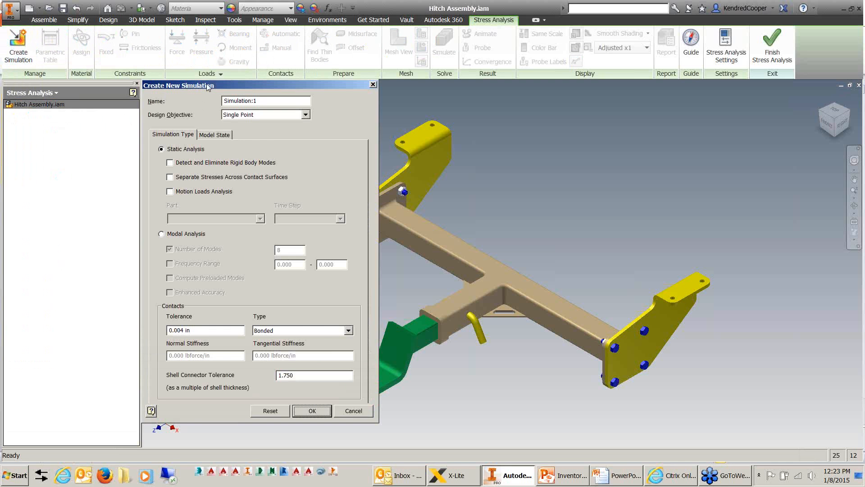
drag(207, 86, 238, 52)
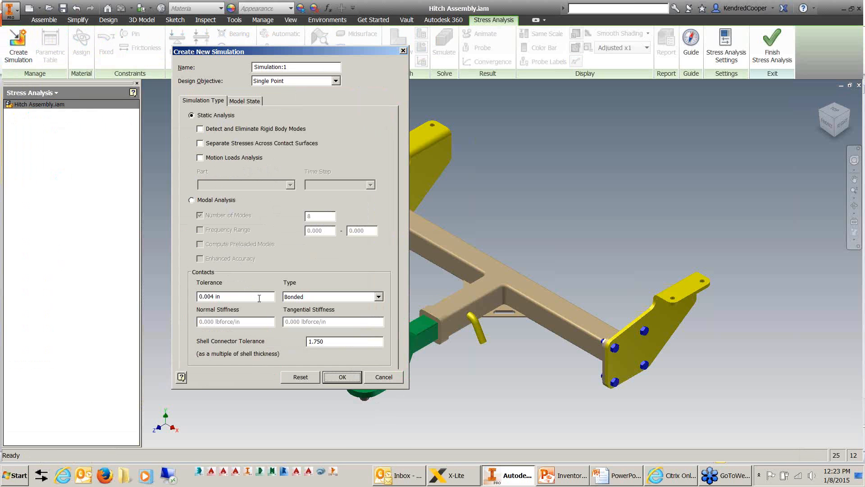
click(259, 296)
drag(315, 67, 179, 71)
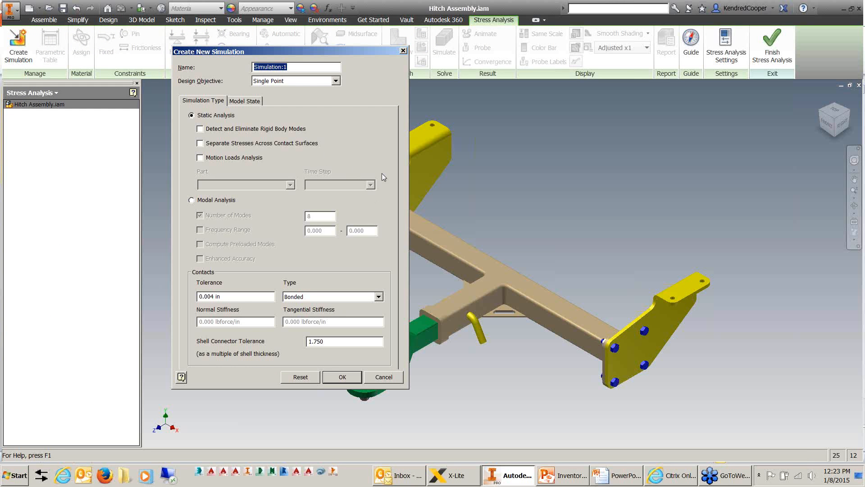
click(335, 81)
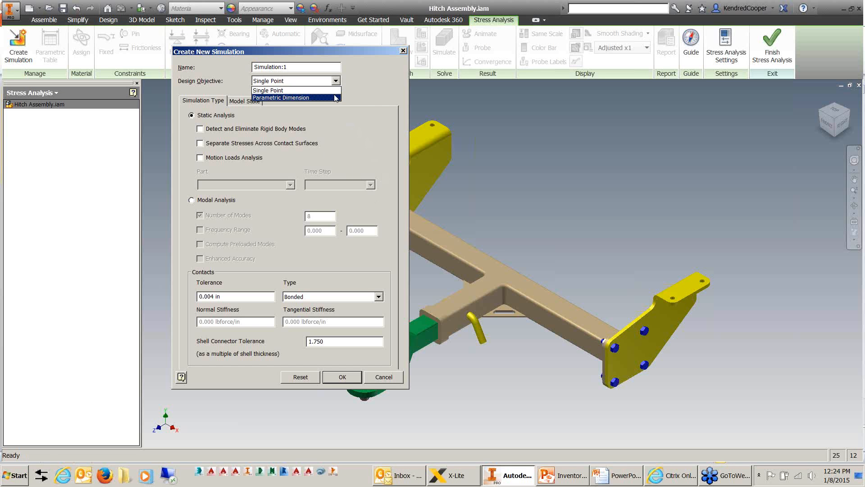
click(365, 88)
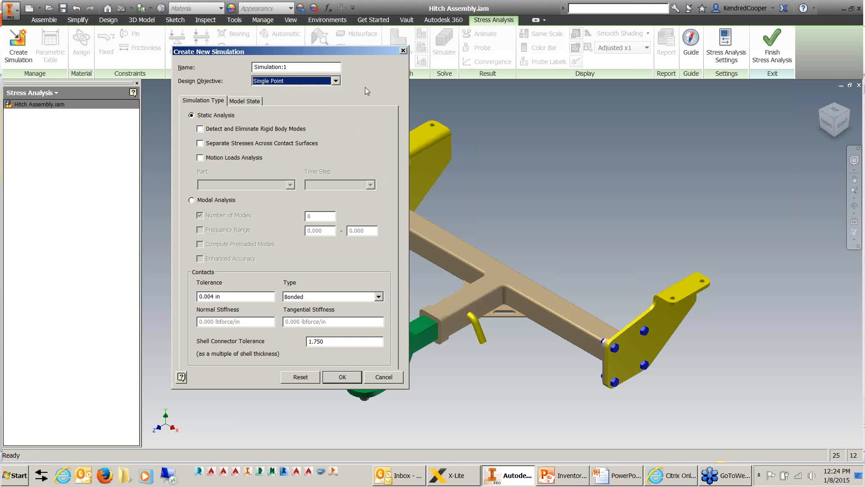
click(346, 381)
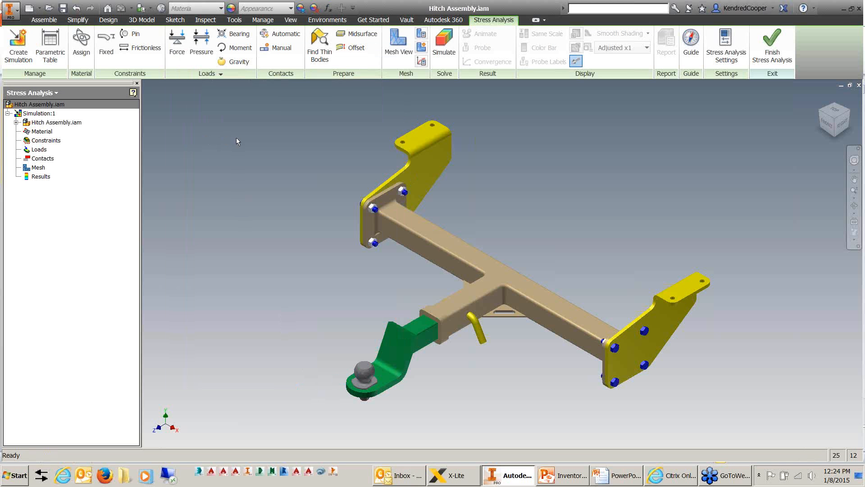
Review the material assignments of all components and the override material choices for Hitch 04 Tounge:1 without changing them.
click(82, 61)
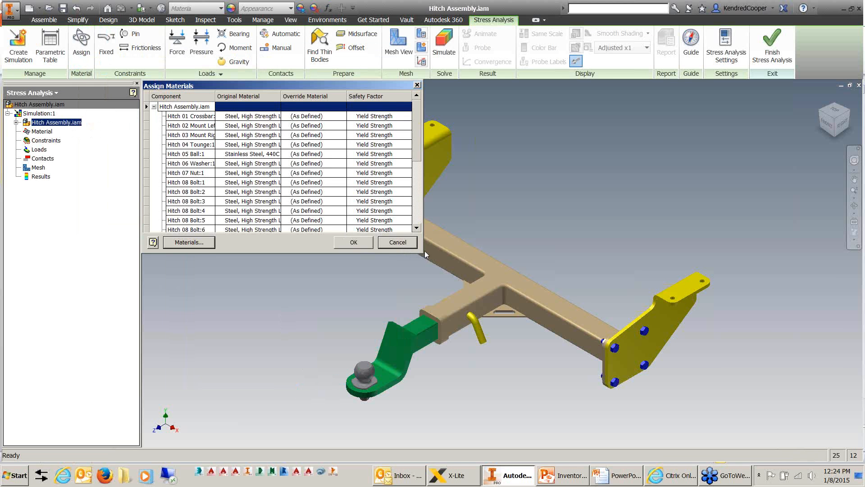
drag(419, 252, 660, 351)
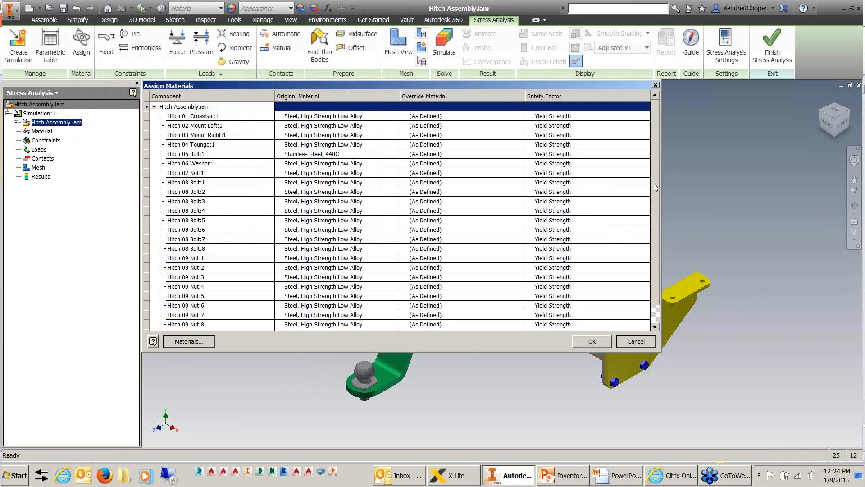
mouse_move(654, 189)
mouse_down()
mouse_move(657, 226)
mouse_move(659, 180)
mouse_up()
scroll(652, 259, down, 1)
drag(656, 277, 657, 247)
click(353, 145)
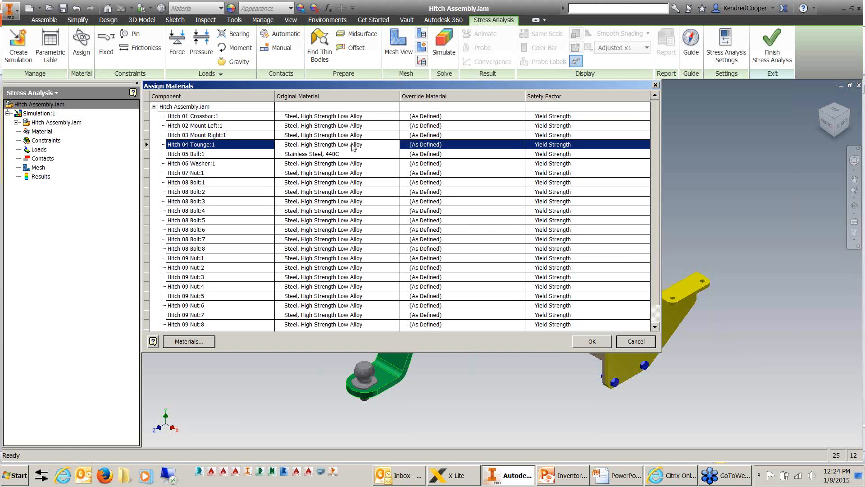
click(509, 149)
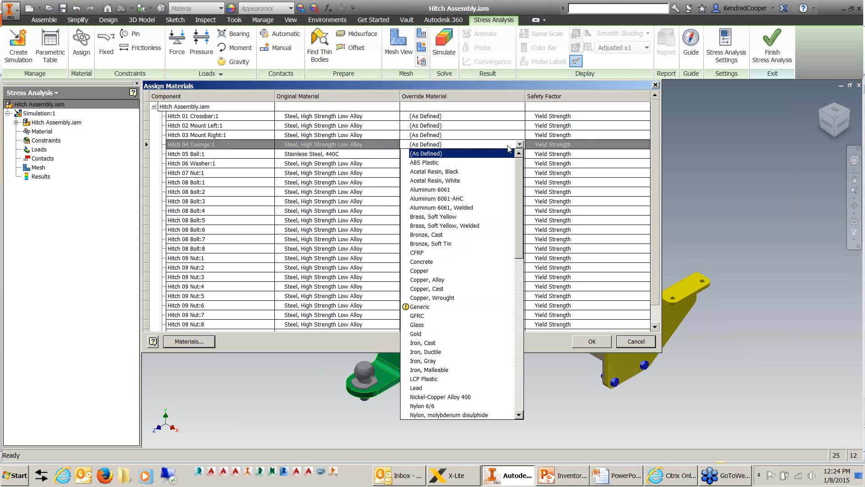
click(509, 149)
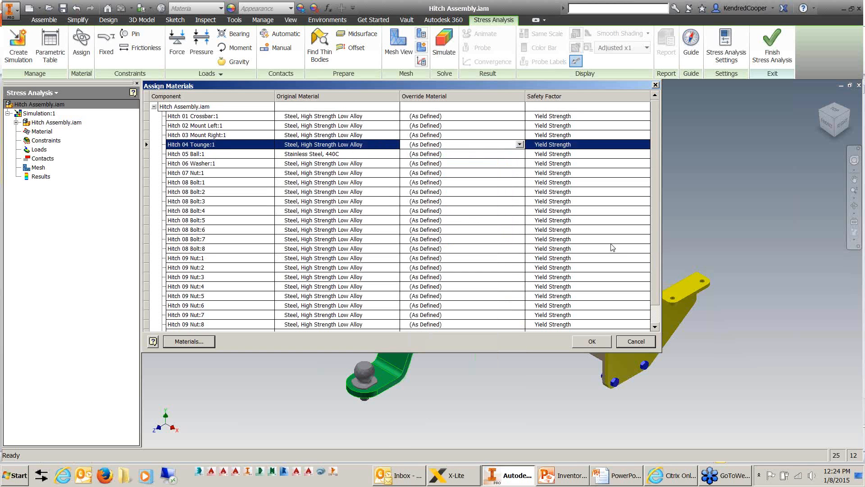
click(634, 341)
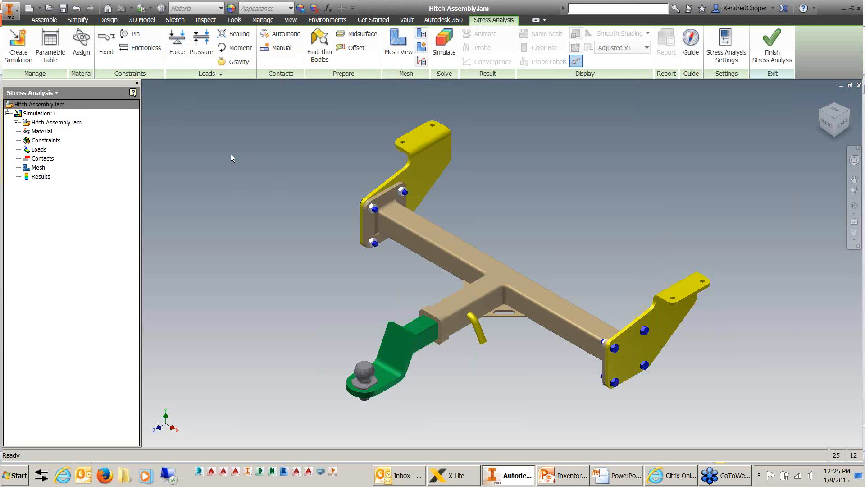
Switch to PowerPoint to read the "Stress Analysis - Guidelines" slide in Inventor FEA.pptx, and return to Inventor.
click(571, 479)
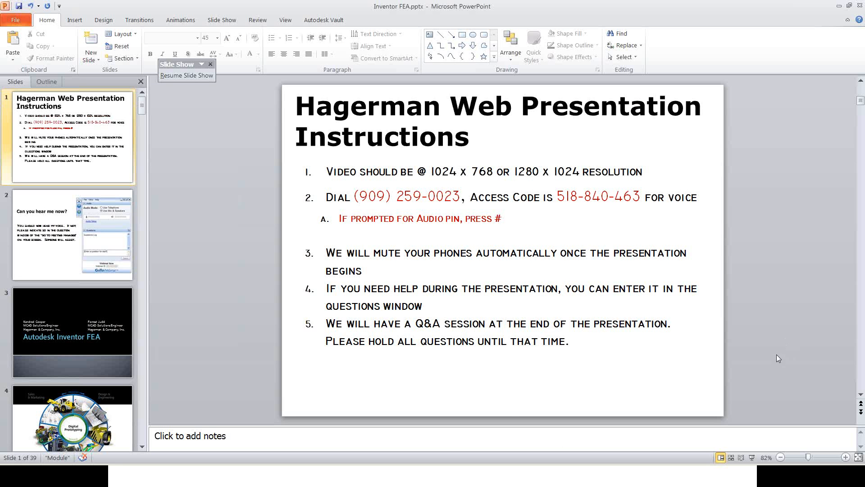
scroll(776, 354, down, 9)
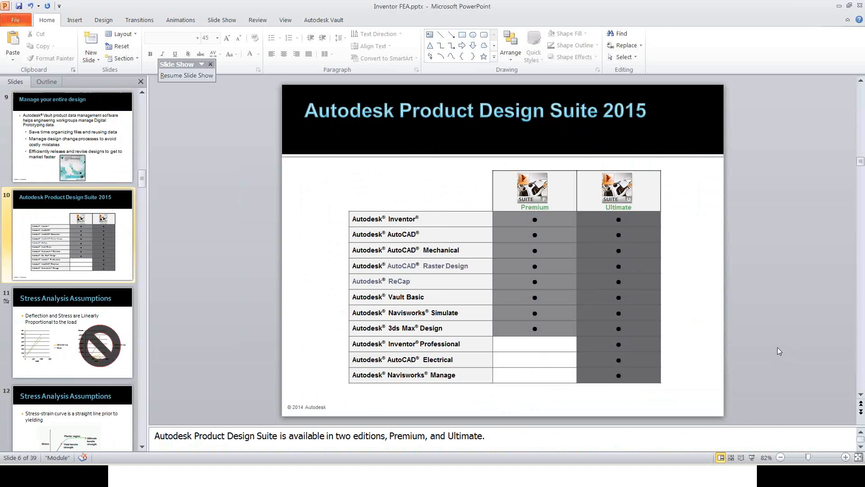
scroll(777, 346, down, 7)
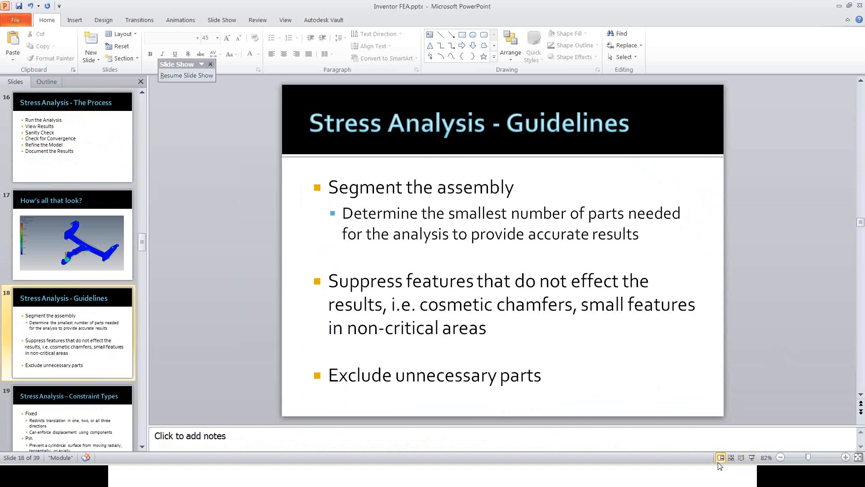
key(alt+Tab)
key(alt+Tab)
key(alt+Tab)
key(alt+Tab)
key(alt+Tab)
key(alt+Tab)
key(alt+Tab)
key(alt+Tab)
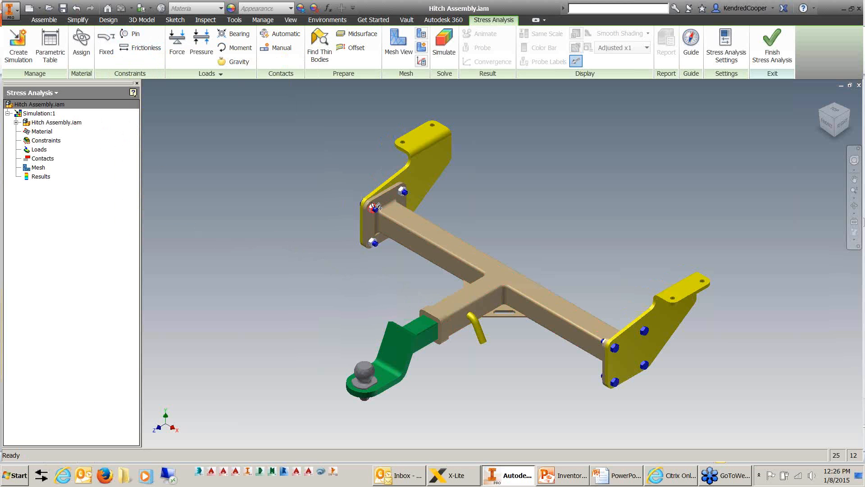
Exclude every component from Hitch 07 Nut:1 through Hitch 11 Clip:1 from the simulation, and collapse the assembly's component list.
scroll(371, 206, up, 5)
scroll(375, 225, down, 4)
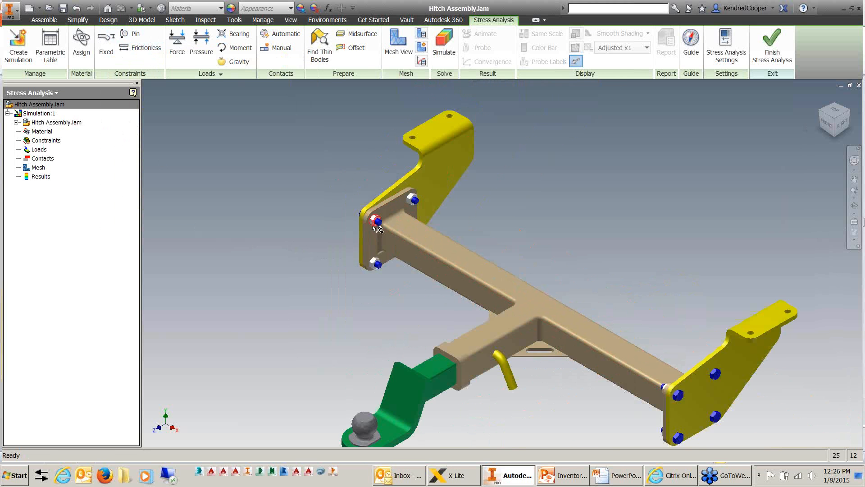
middle_drag(375, 226, 359, 237)
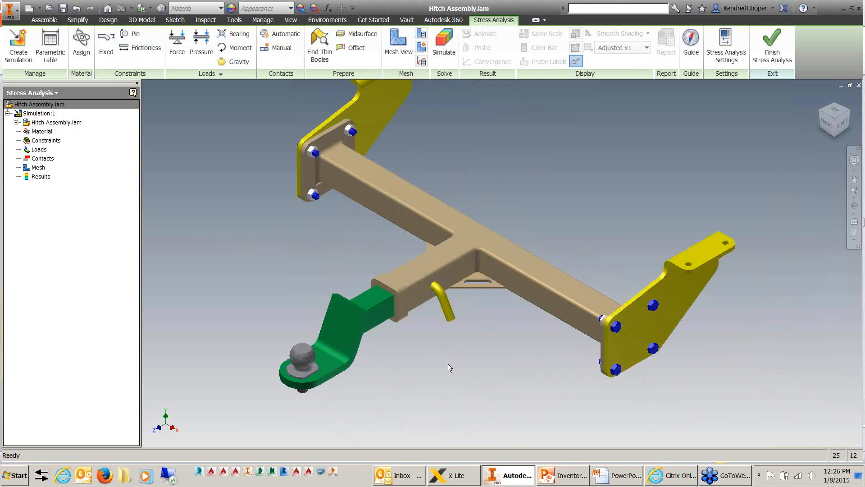
middle_drag(313, 208, 343, 257)
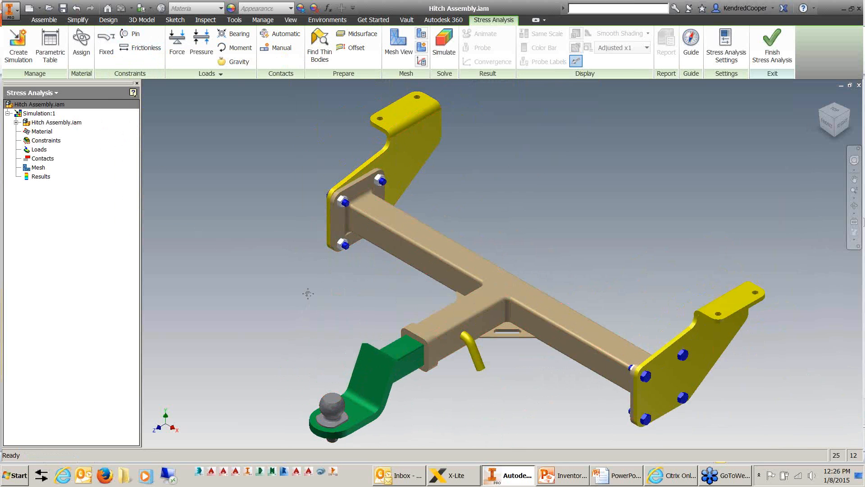
middle_drag(308, 294, 308, 269)
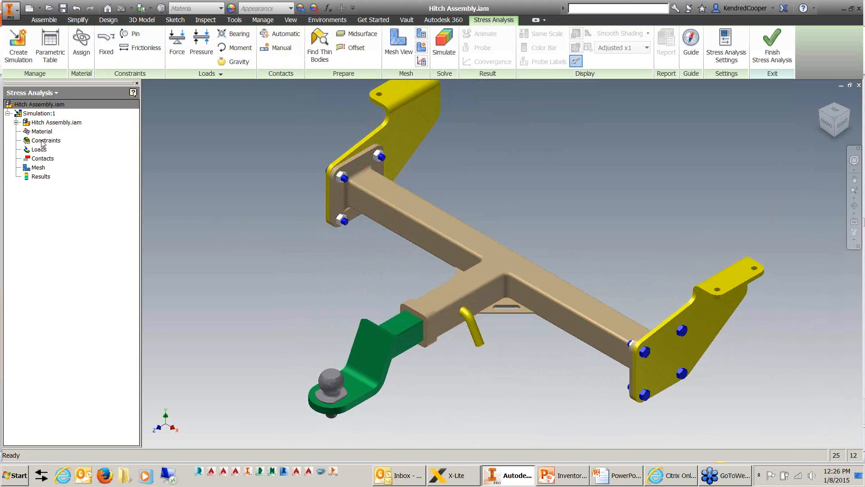
click(16, 122)
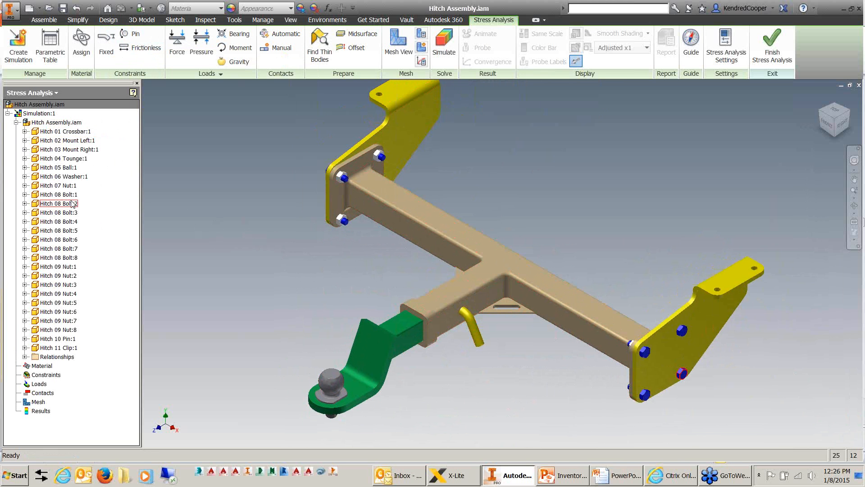
click(75, 187)
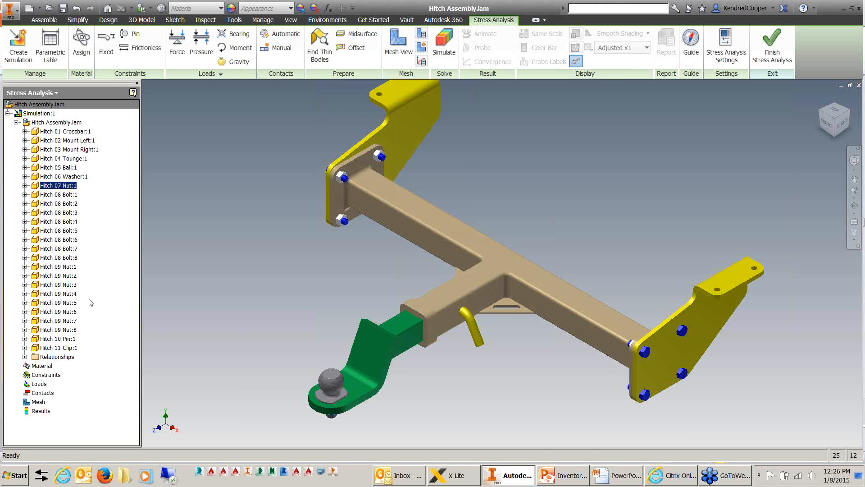
shift+click(72, 349)
right_click(72, 350)
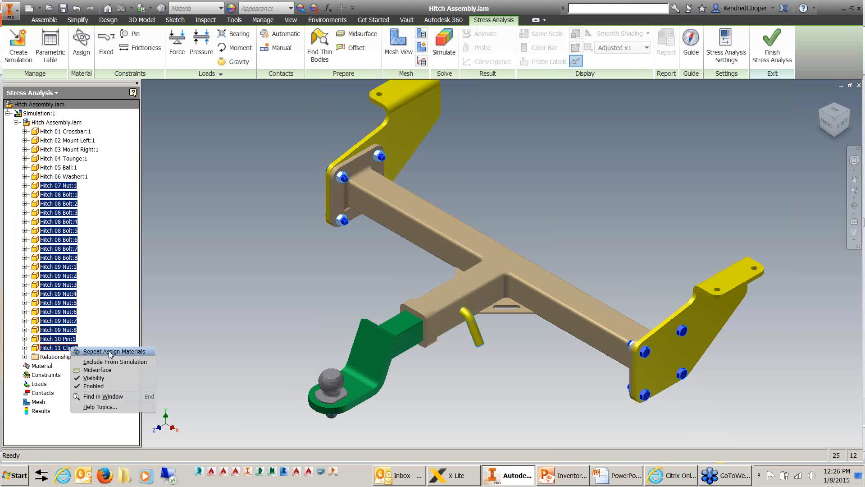
click(145, 362)
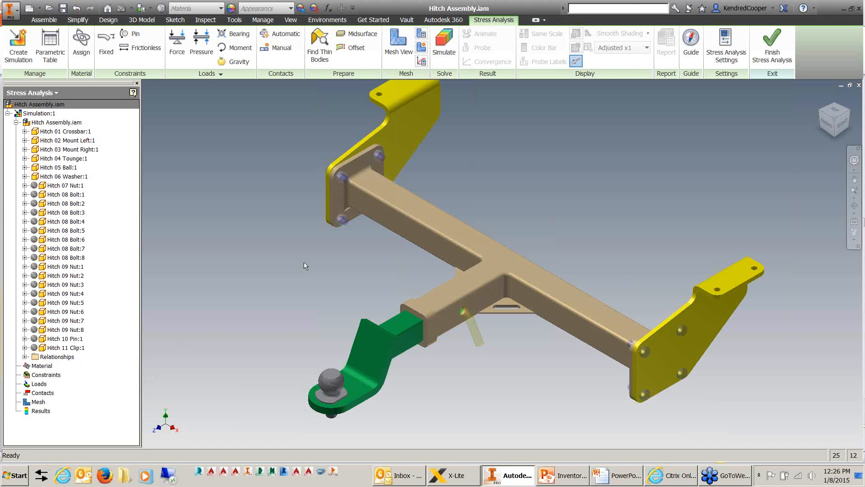
scroll(335, 137, up, 5)
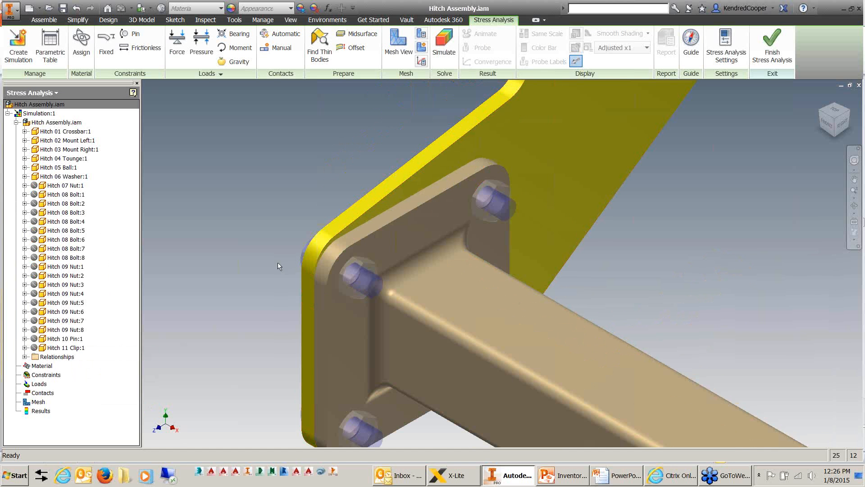
scroll(277, 263, up, 3)
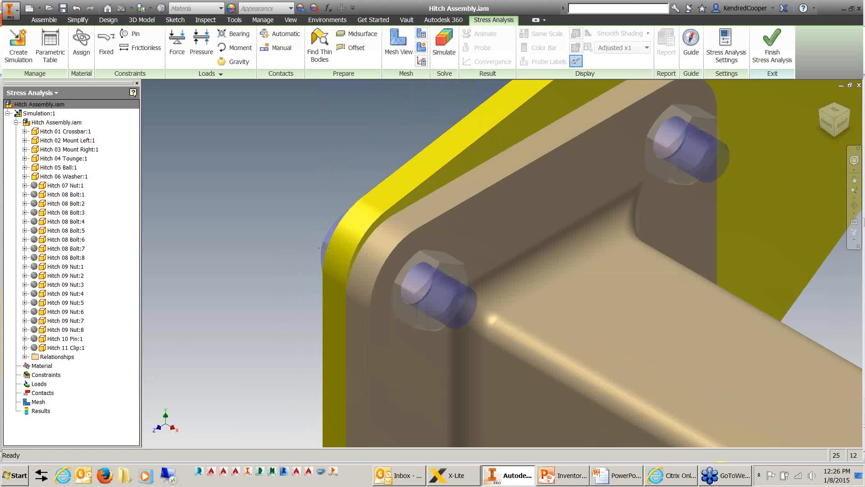
key(F6)
click(16, 122)
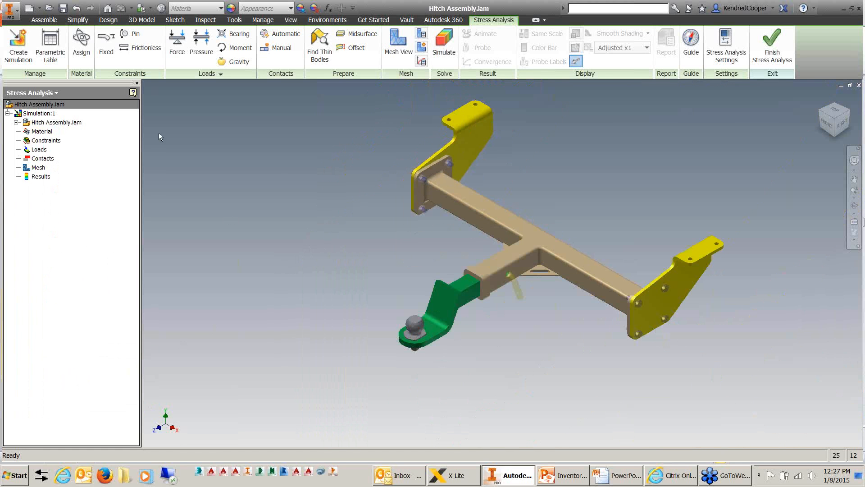
Apply one fixed constraint to the inner faces of the four bolt holes in the top flanges of the two yellow mounts.
middle_drag(312, 152, 271, 179)
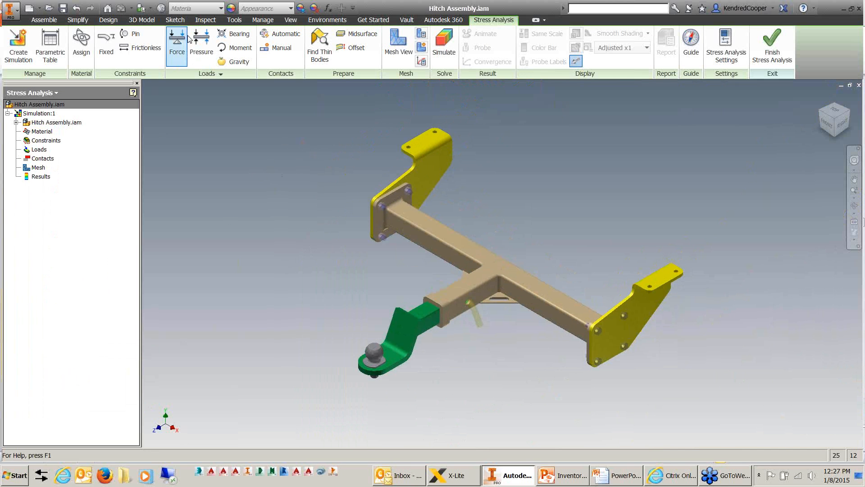
click(106, 44)
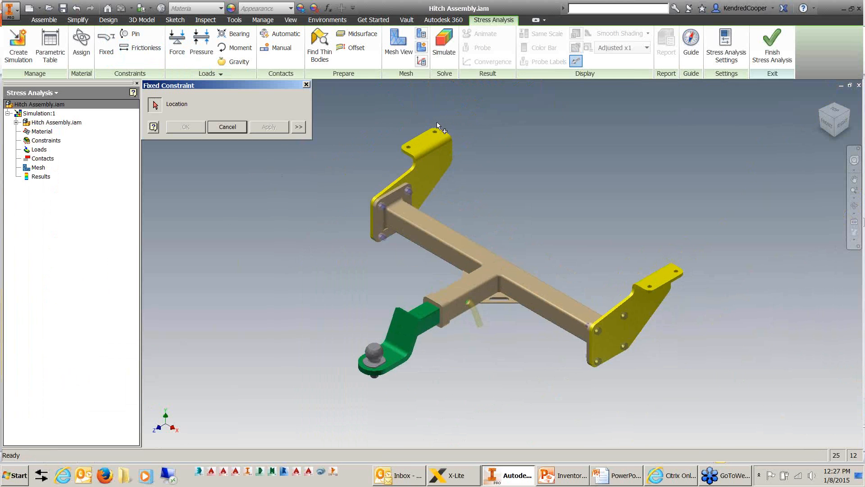
scroll(437, 130, down, 5)
click(423, 169)
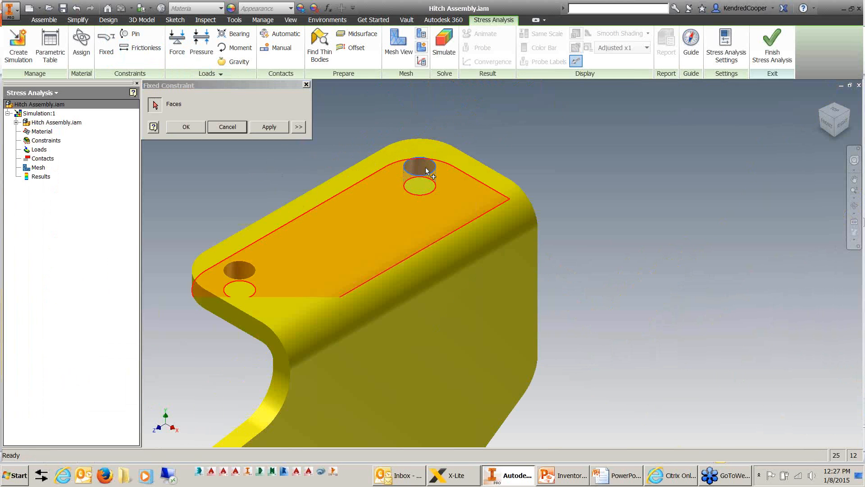
click(235, 270)
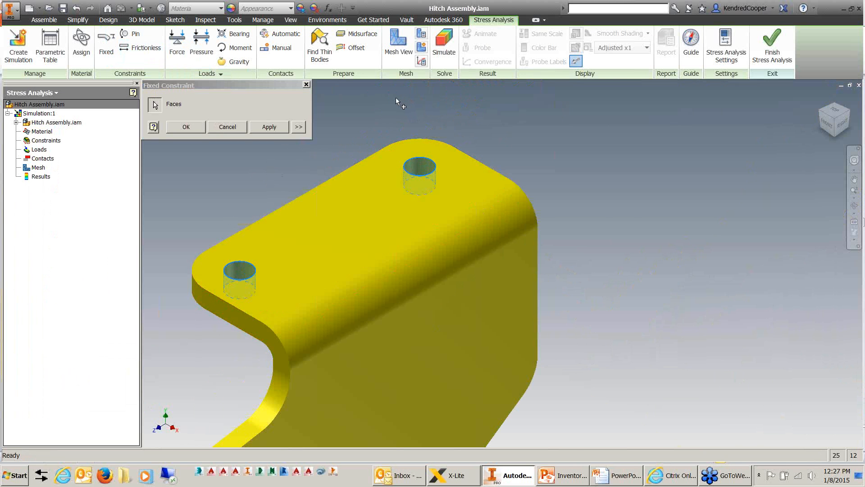
scroll(396, 97, up, 5)
scroll(599, 221, down, 4)
click(594, 224)
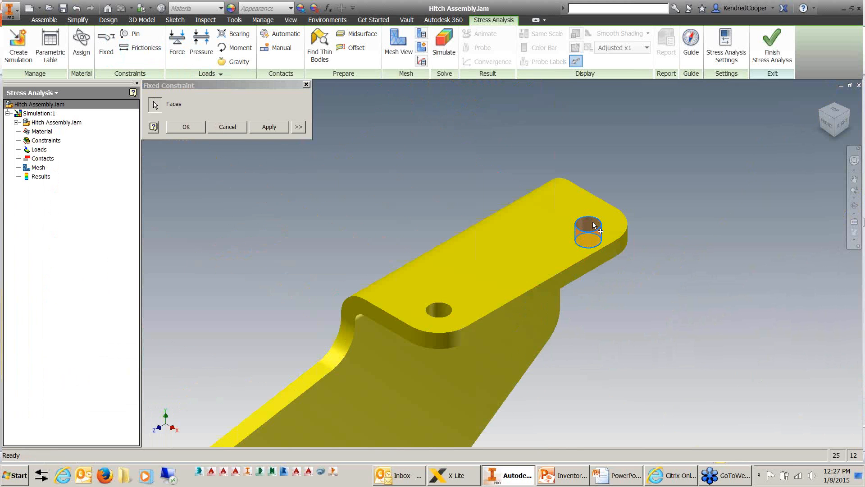
click(441, 310)
scroll(690, 289, up, 6)
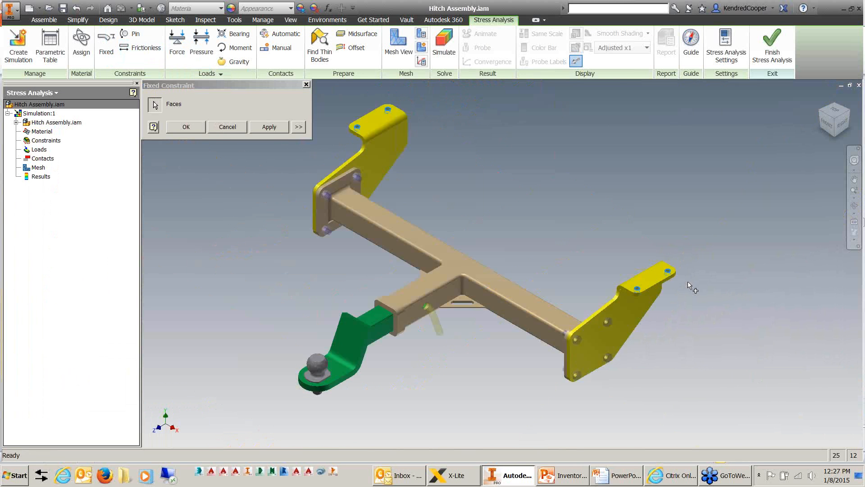
click(196, 129)
Add a downward gravity load of 386.220 in/s^2, using the crossbar's top face for the direction.
scroll(582, 253, down, 5)
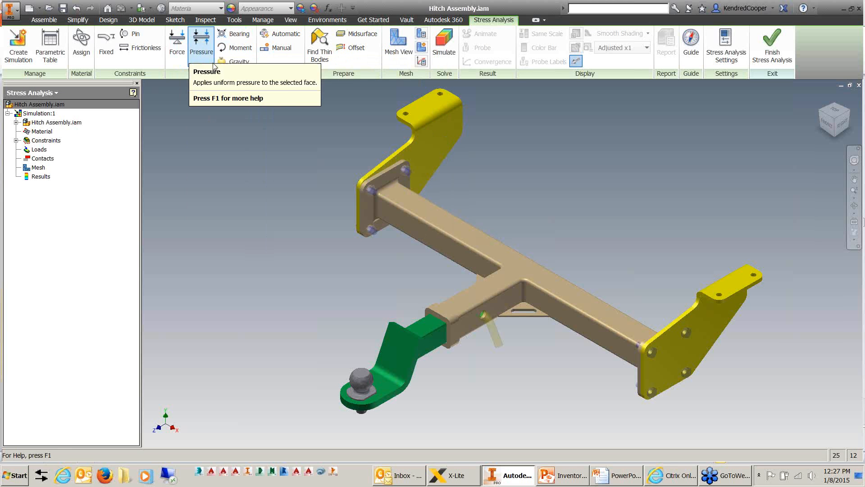
click(231, 63)
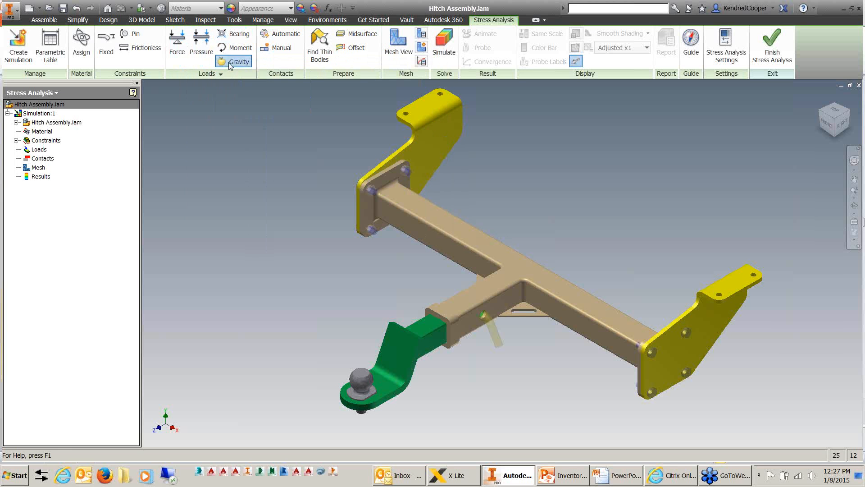
click(431, 213)
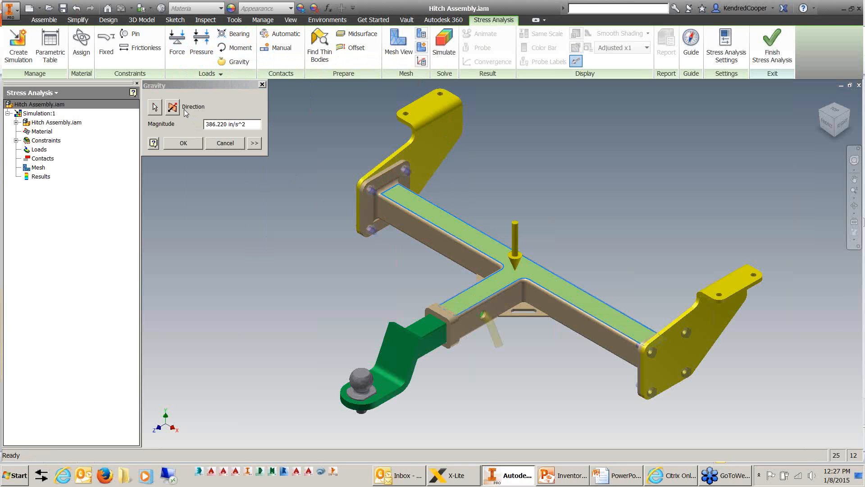
click(187, 146)
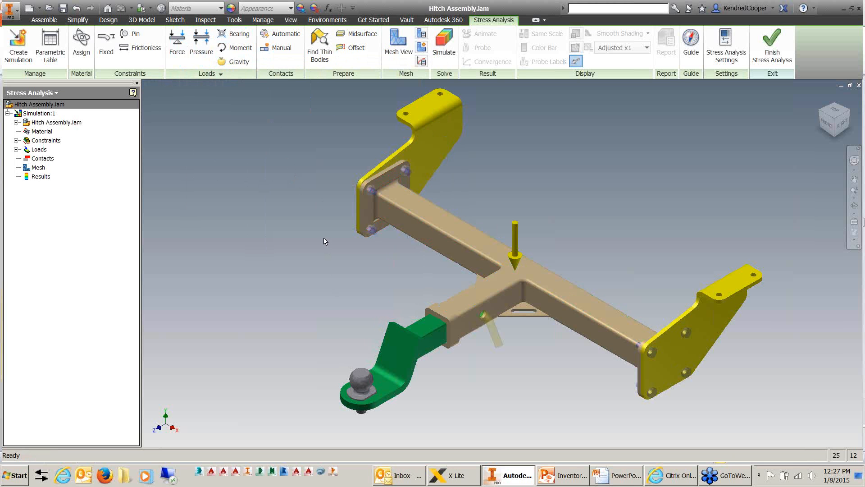
Apply a 300 lbforce downward force to the flat top face of the hitch ball, keeping the Force command active for another load.
click(176, 43)
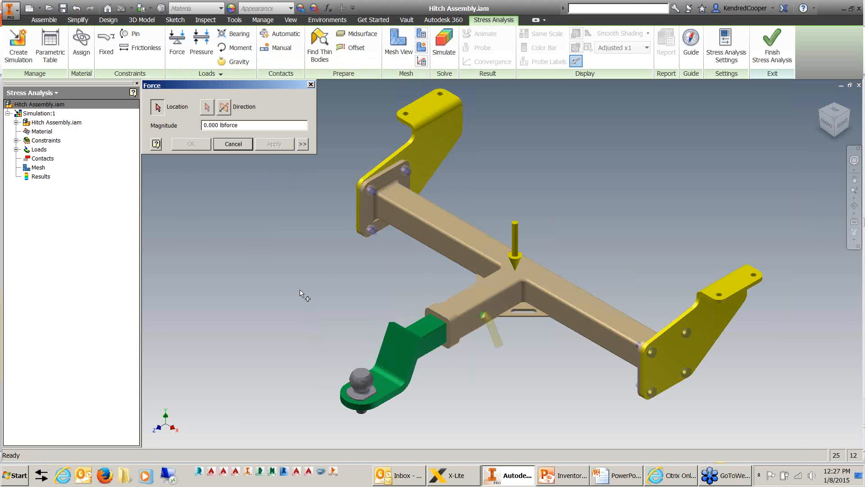
key(F2)
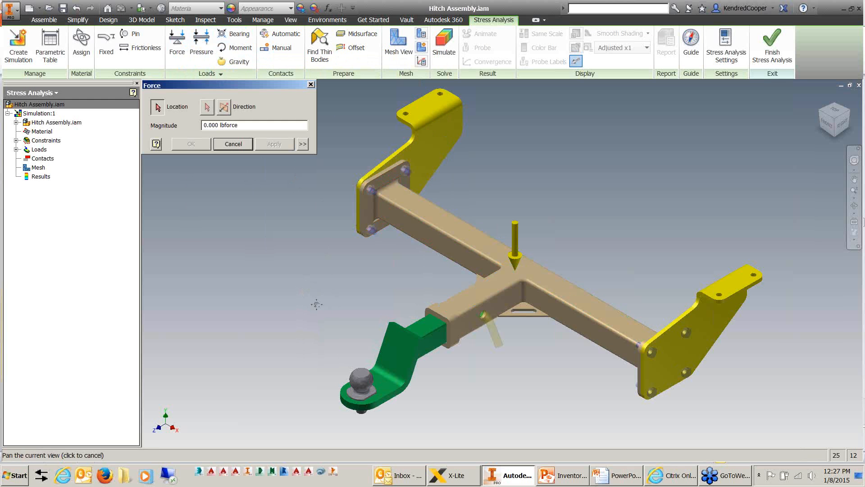
drag(317, 304, 429, 214)
scroll(435, 283, down, 6)
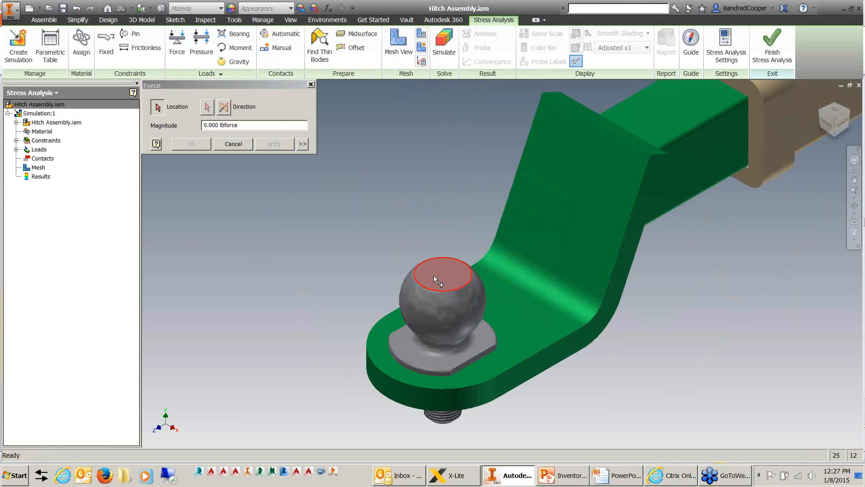
click(434, 275)
click(217, 123)
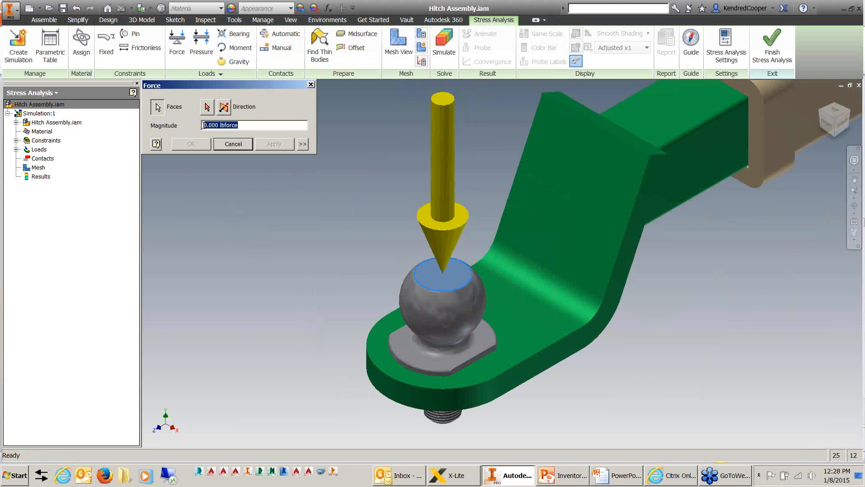
click(205, 125)
text(30)
click(279, 147)
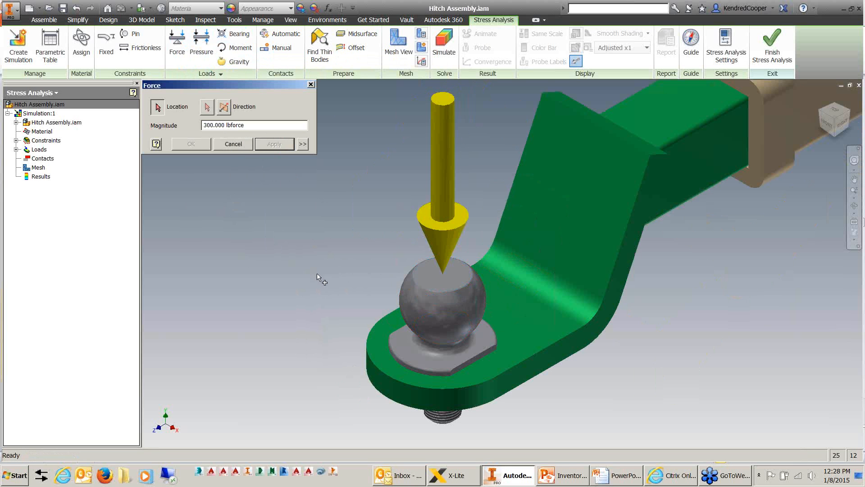
Select the hitch ball's spherical face for a second force and direct it along the tongue plate's straight edge, pulling away from the crossbar.
click(418, 307)
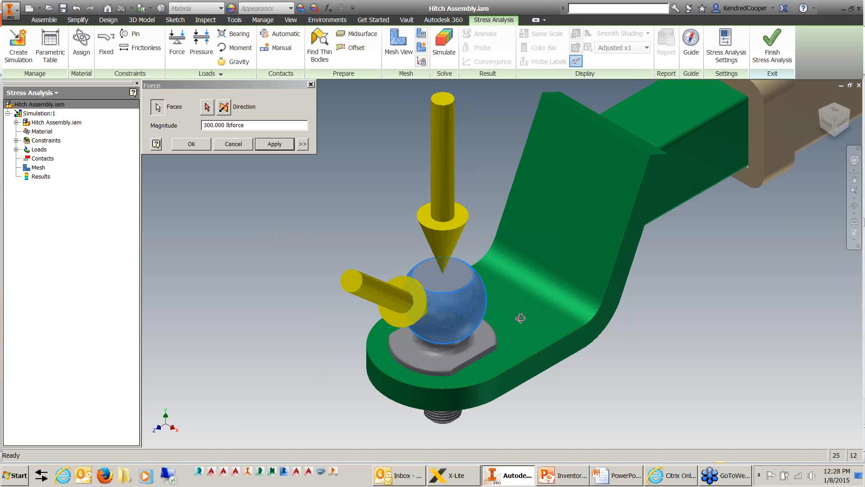
shift+middle_drag(520, 318, 482, 255)
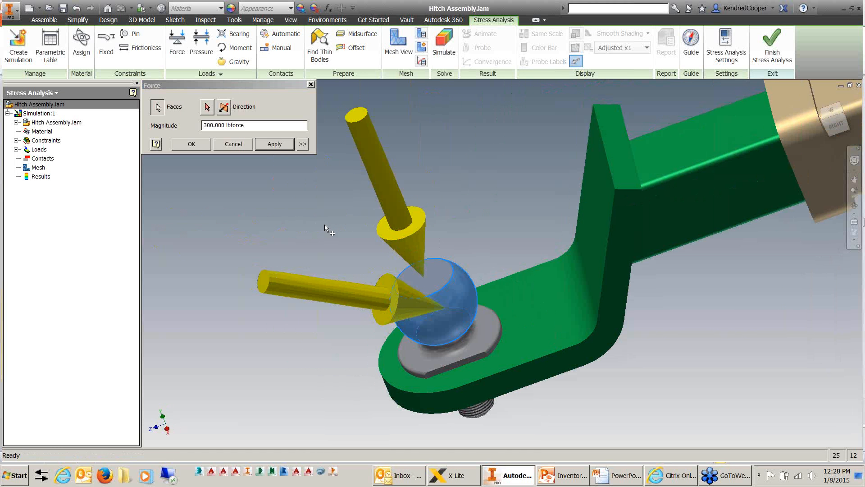
click(224, 107)
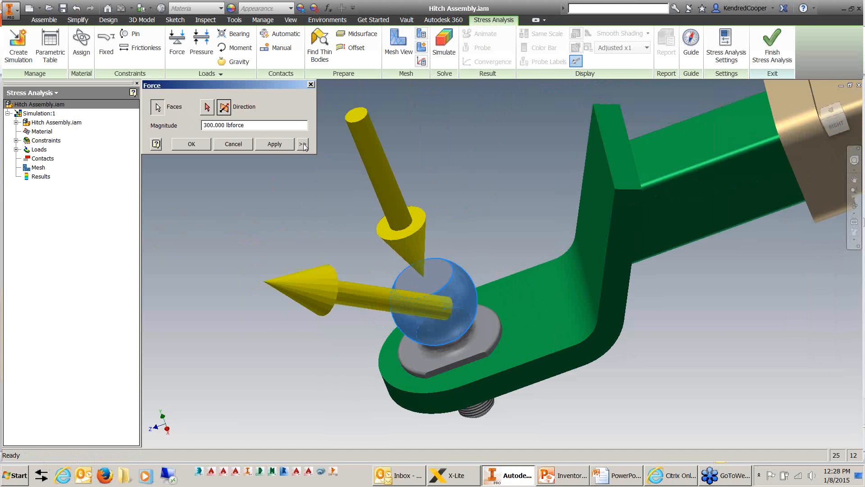
click(208, 107)
scroll(365, 196, down, 4)
scroll(588, 271, up, 3)
scroll(590, 273, up, 2)
scroll(417, 374, down, 5)
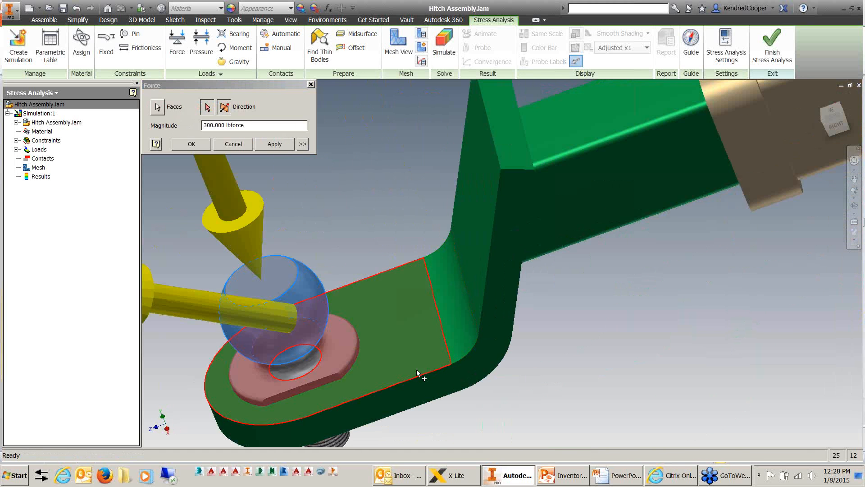
click(419, 377)
scroll(447, 317, up, 4)
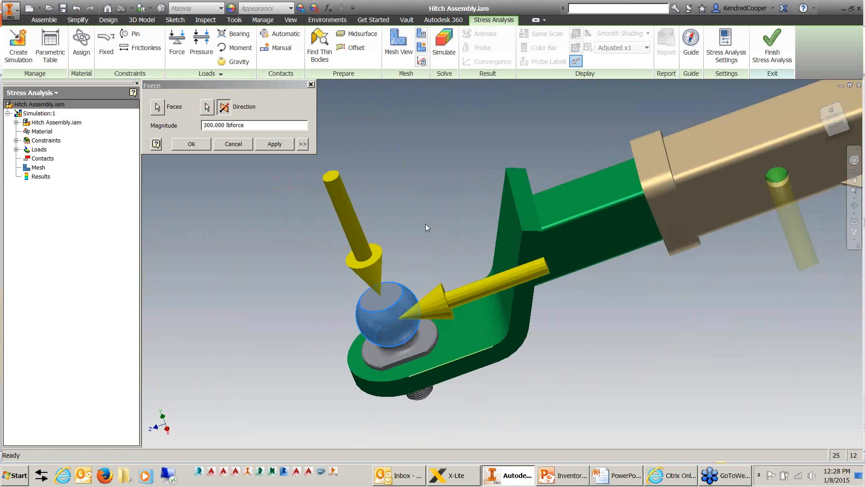
Set the pulling force's magnitude to 3000 lbforce and create the load.
click(206, 125)
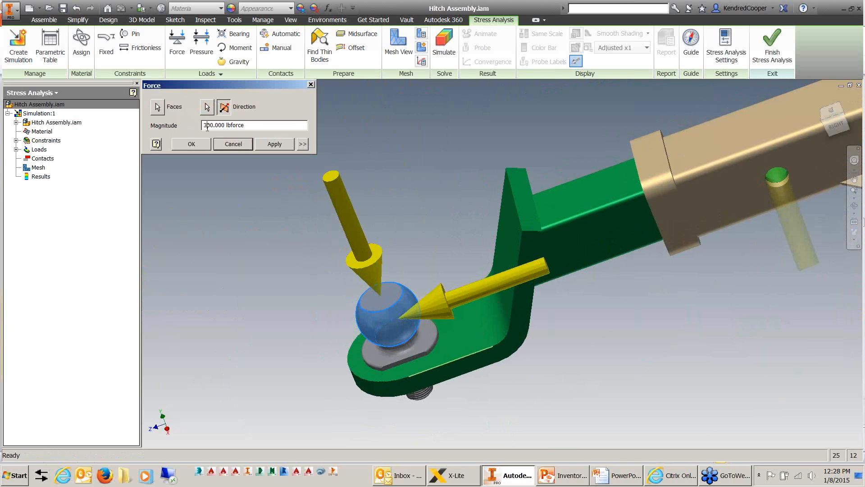
click(205, 125)
text(0)
click(192, 145)
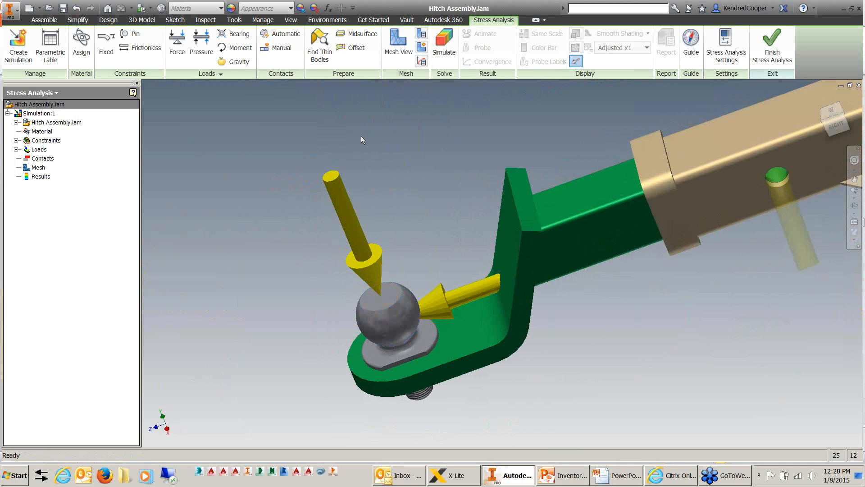
Run automatic contact detection on the hitch assembly as the prerequisite for manual contacts.
scroll(378, 149, down, 3)
middle_drag(422, 175, 355, 244)
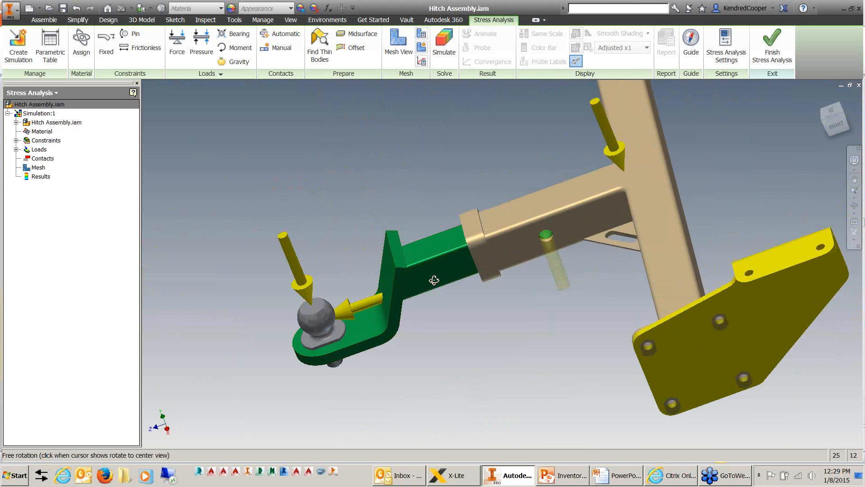
shift+middle_drag(433, 280, 469, 289)
scroll(544, 240, down, 3)
scroll(445, 274, up, 3)
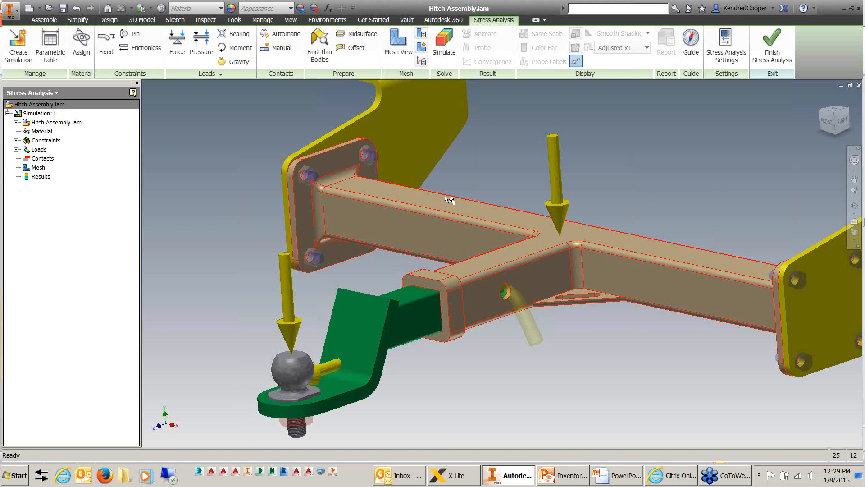
mouse_move(519, 166)
middle_down()
mouse_move(517, 186)
mouse_move(512, 163)
middle_up()
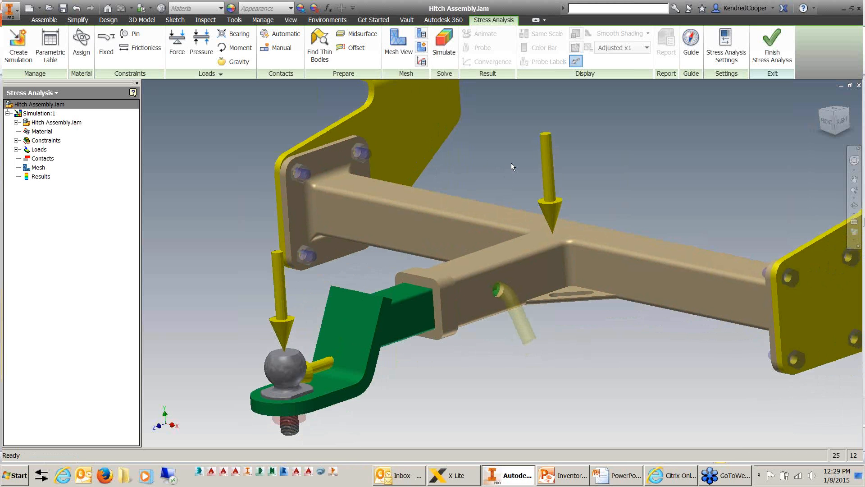
click(270, 51)
click(391, 258)
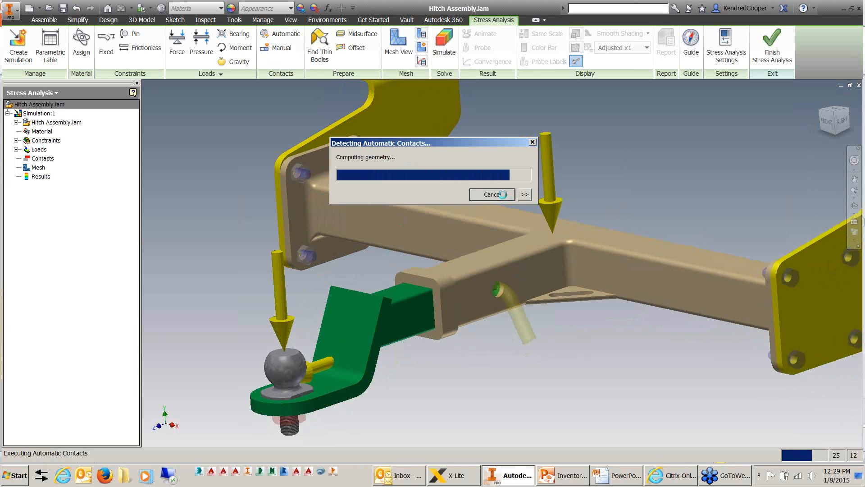
Review the contact types offered for a manual contact, and exit without creating one.
click(277, 47)
click(241, 113)
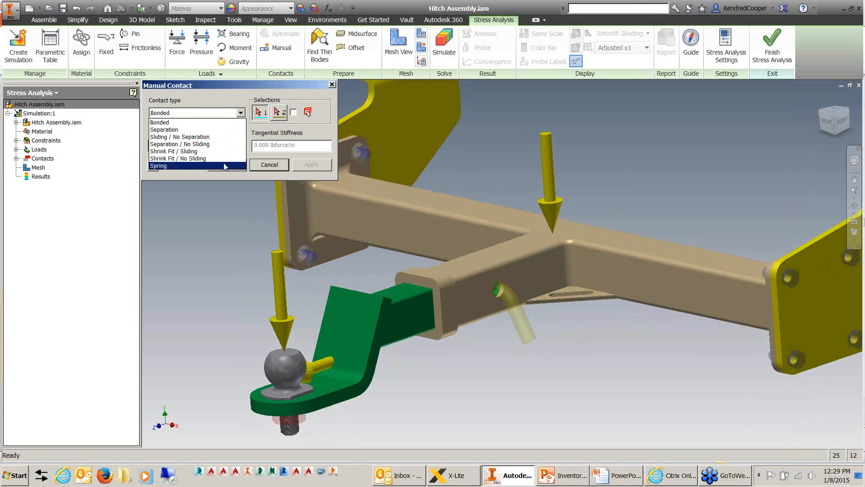
click(222, 92)
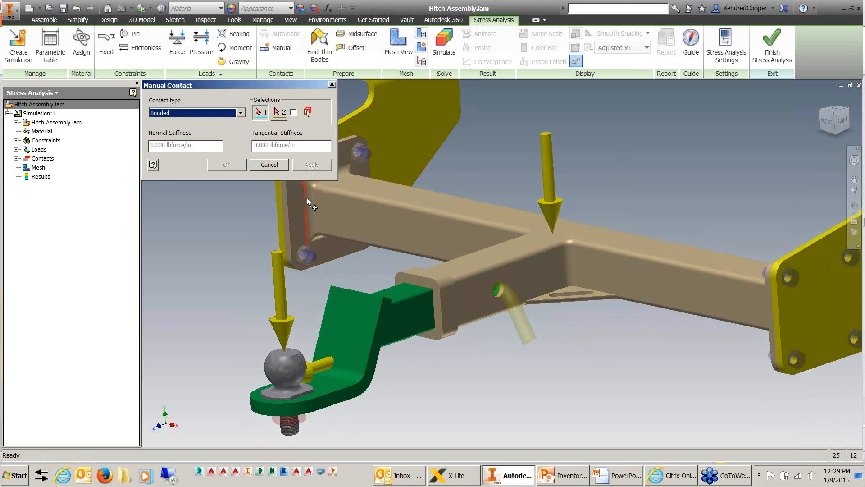
click(269, 165)
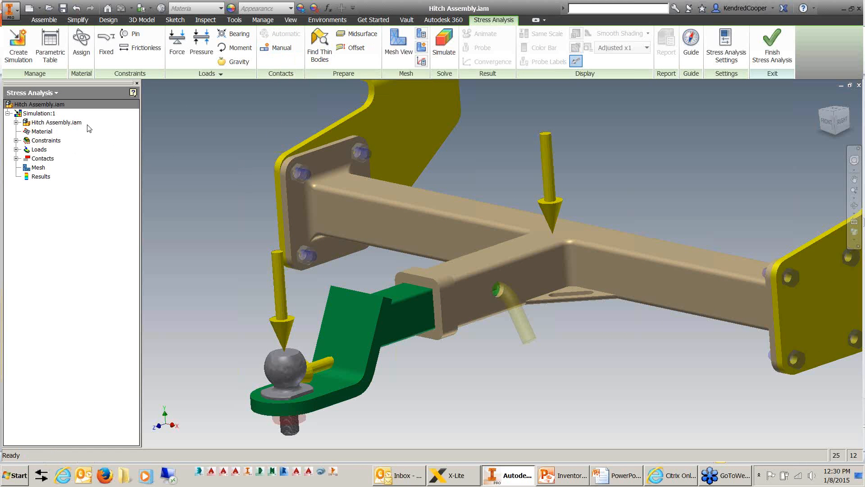
Examine the simulation's constraints and the component pairs in its bonded contacts, and collapse the lists again.
click(17, 141)
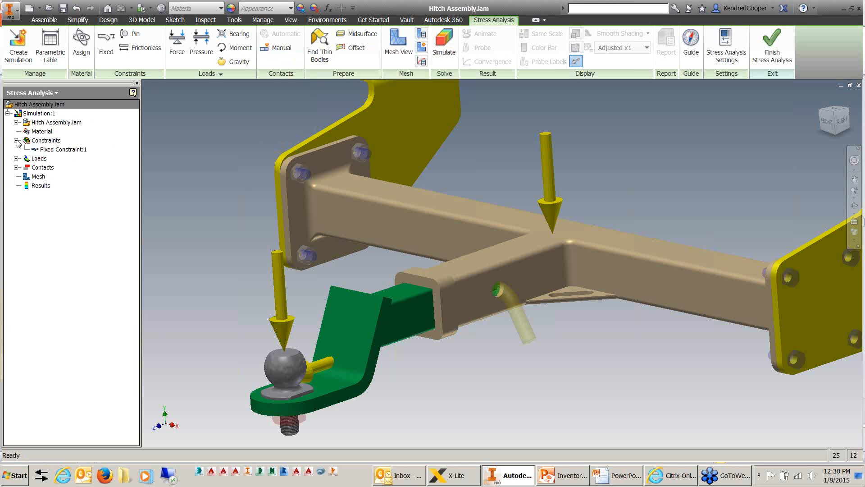
click(16, 141)
click(17, 159)
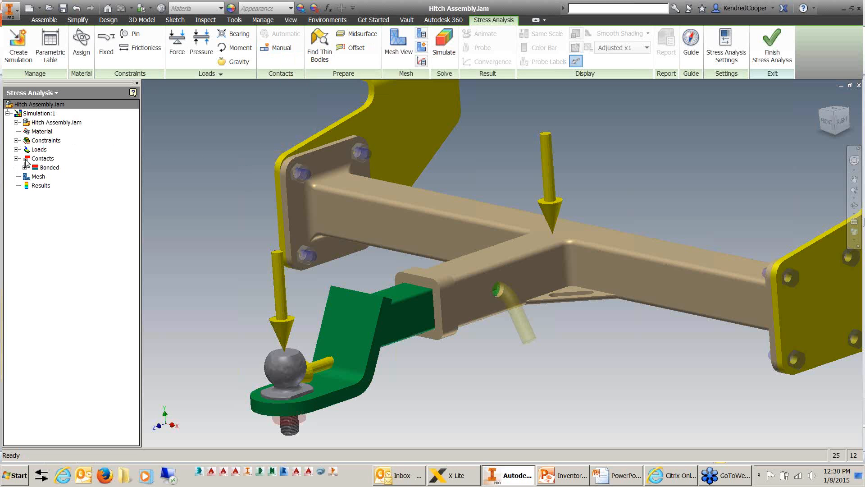
click(25, 168)
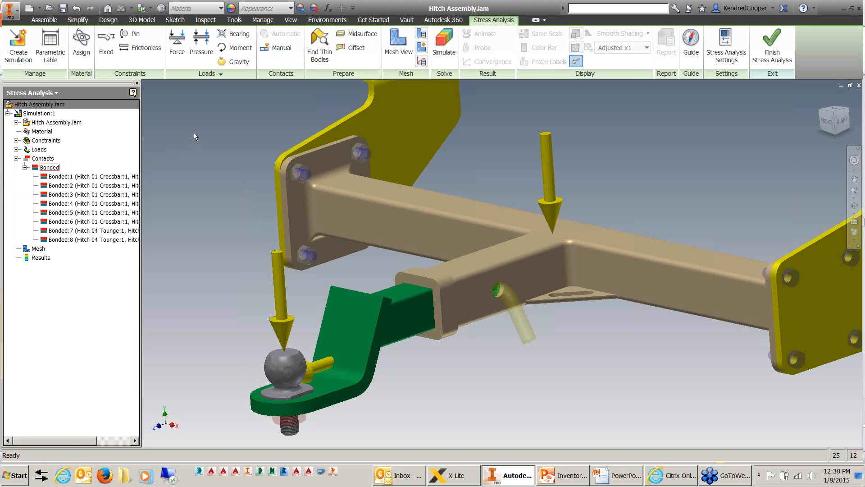
drag(67, 441, 92, 440)
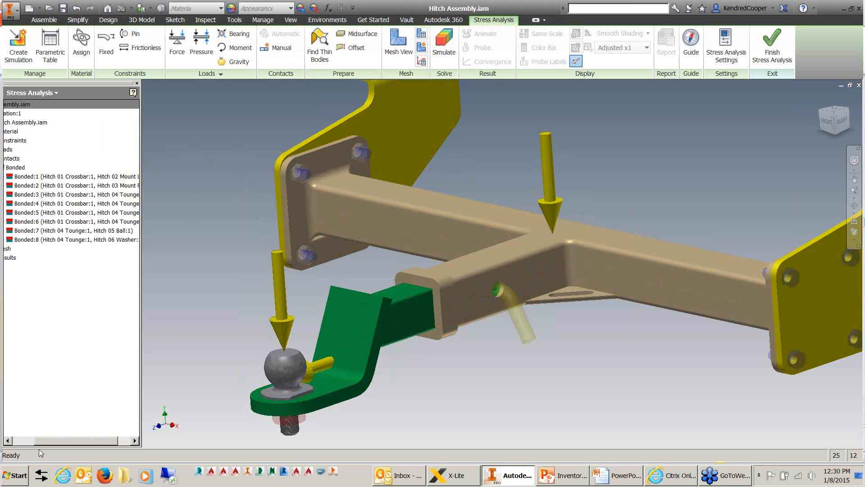
drag(43, 442, 17, 439)
click(24, 167)
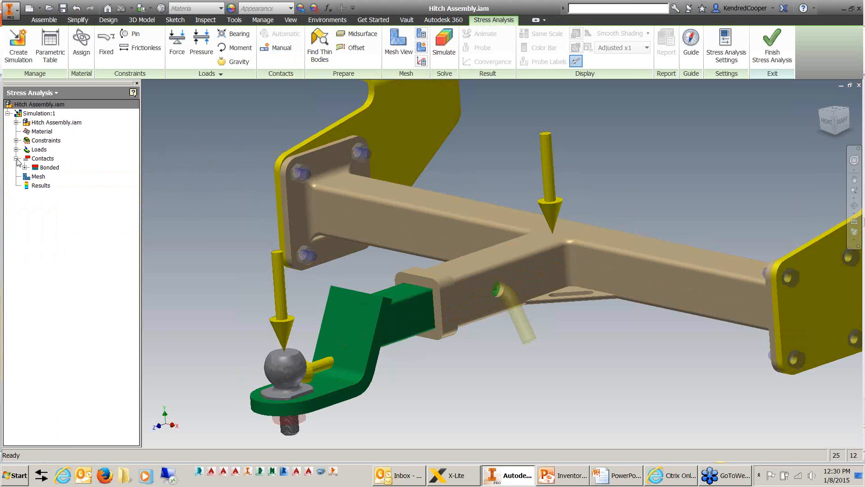
Return the hitch assembly to the home view and generate its finite element mesh.
scroll(223, 128, down, 3)
middle_drag(223, 128, 248, 228)
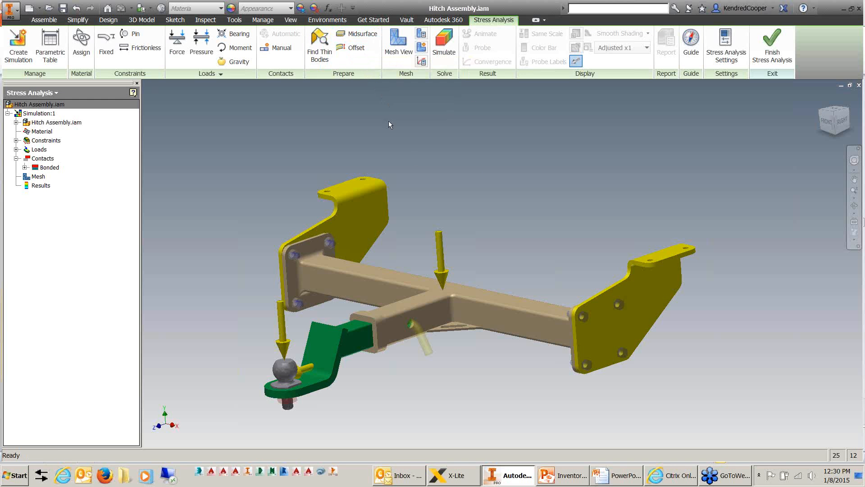
middle_drag(388, 120, 415, 103)
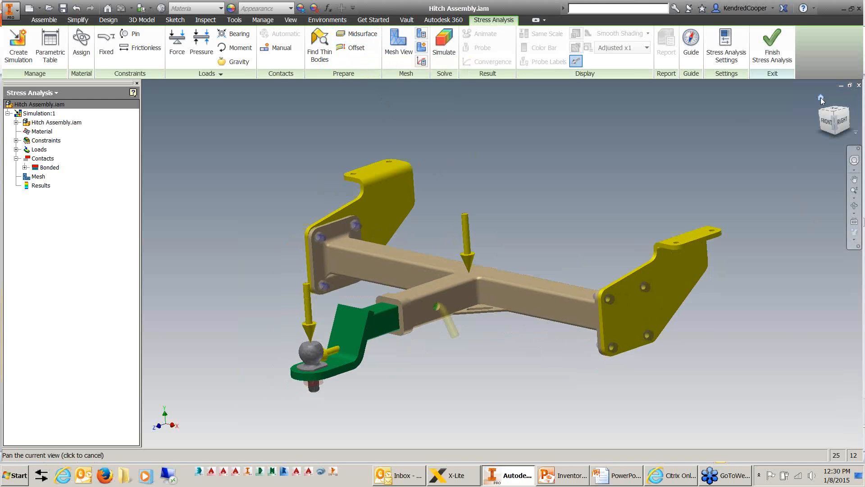
click(821, 98)
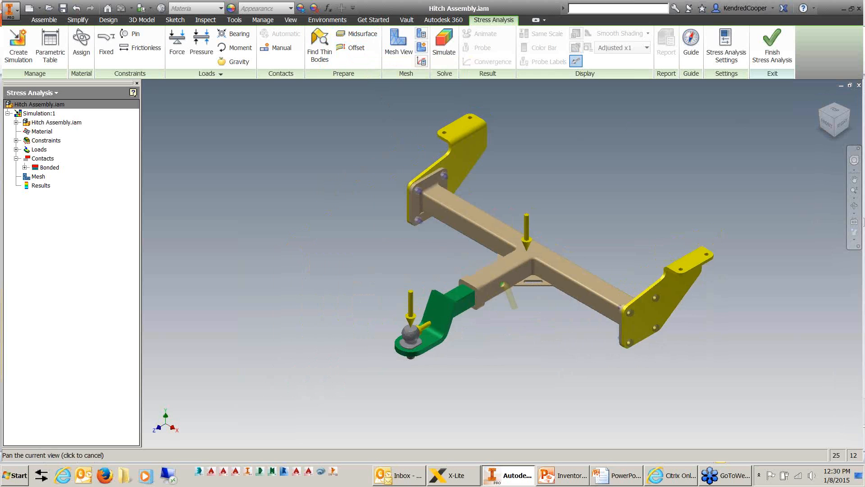
click(398, 52)
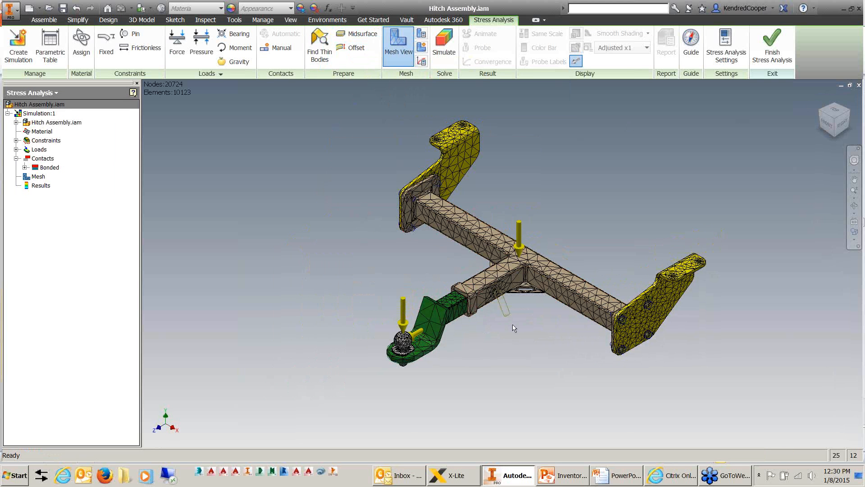
Review the mesh settings for element size, grading factor and maximum turn angle, and exit without changing them.
click(421, 34)
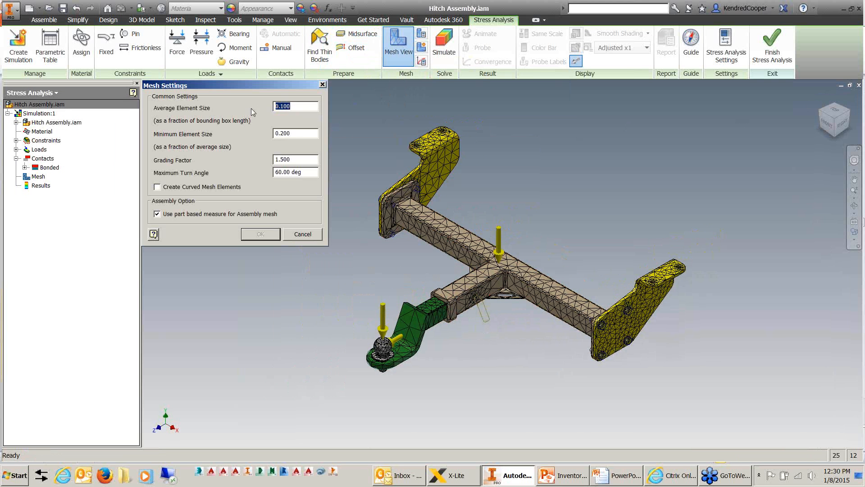
key(Tab)
click(317, 173)
click(302, 238)
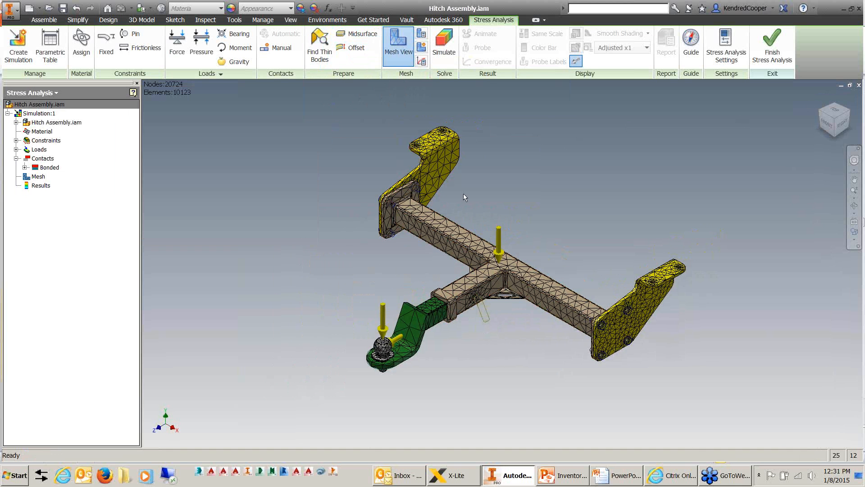
Examine the mesh on the yellow mounting bracket, especially around its bolt holes, rounded corners and flat faces.
scroll(435, 135, down, 6)
middle_drag(282, 157, 296, 182)
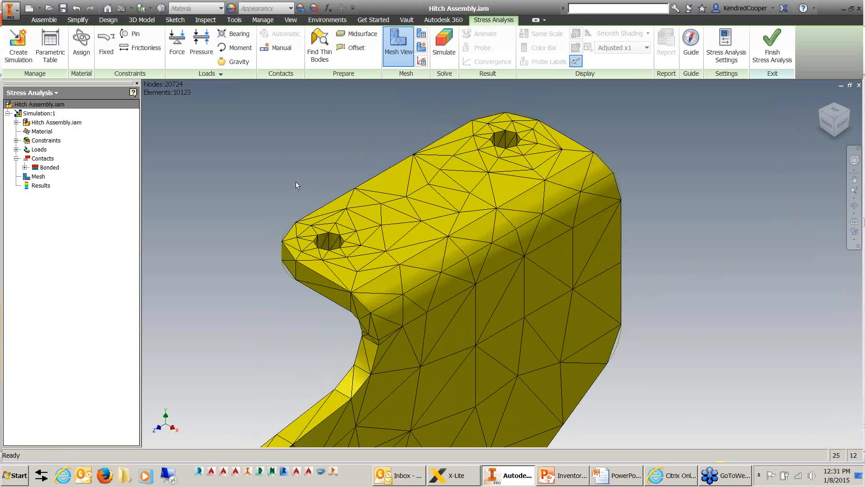
scroll(504, 98, down, 5)
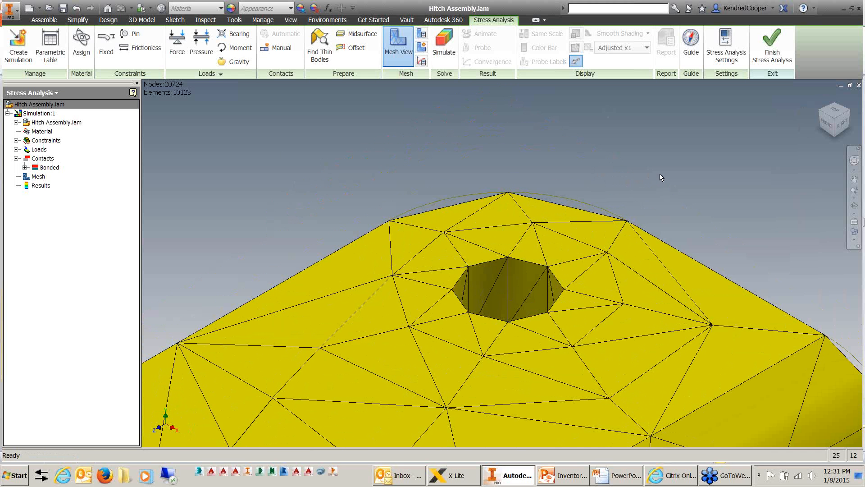
scroll(658, 164, down, 3)
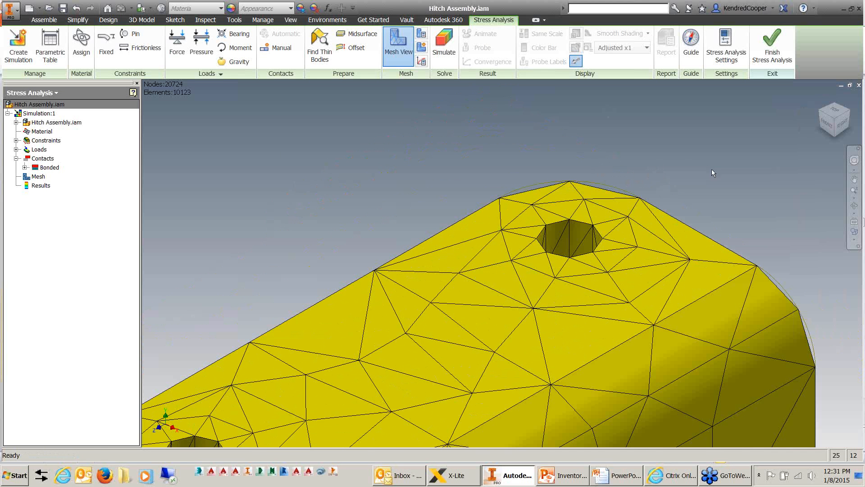
middle_drag(712, 169, 650, 130)
scroll(604, 153, down, 3)
middle_drag(291, 348, 288, 253)
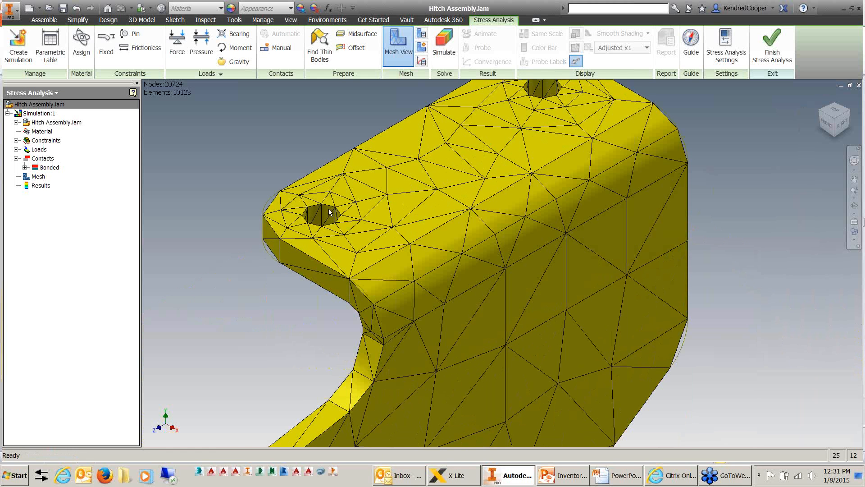
middle_drag(576, 261, 509, 186)
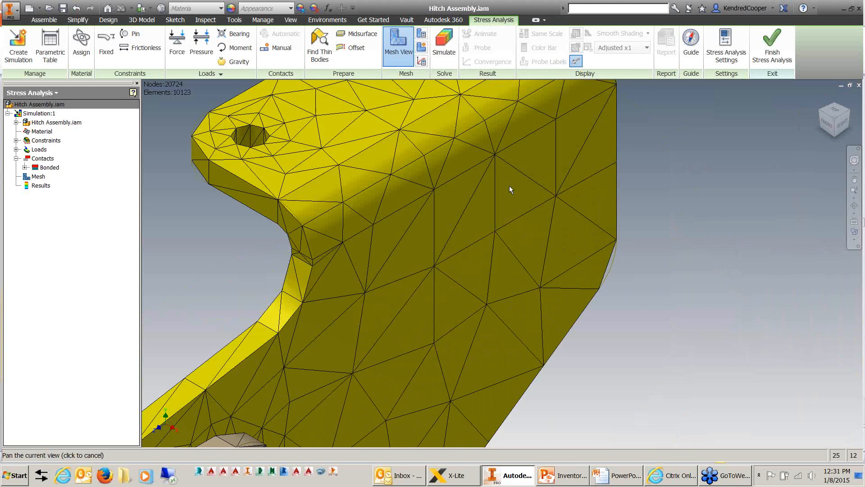
scroll(447, 301, down, 3)
middle_drag(447, 297, 418, 221)
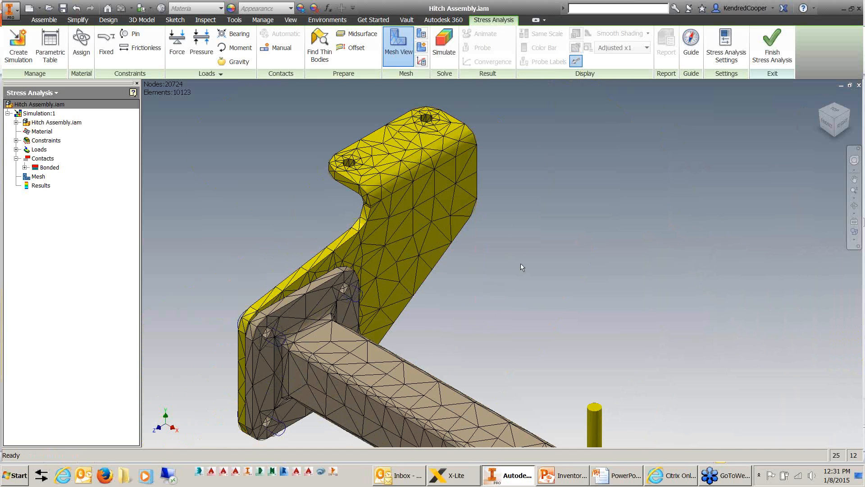
middle_drag(526, 260, 528, 257)
scroll(526, 242, down, 5)
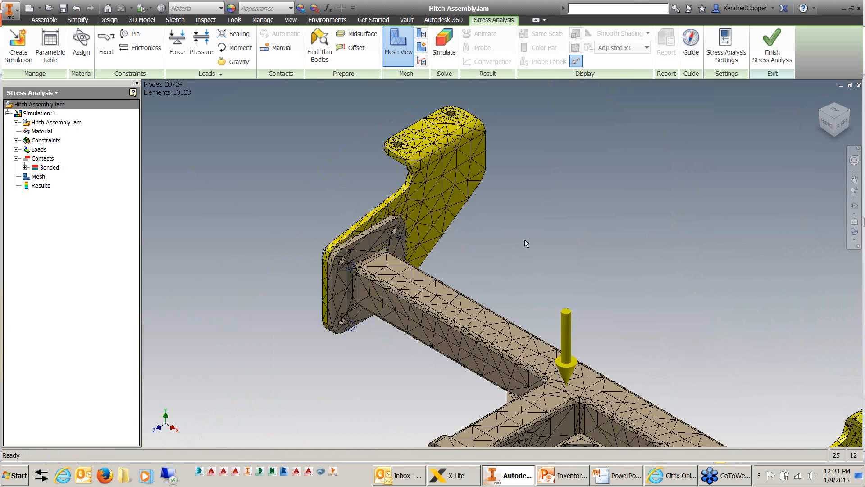
Examine the mesh around the receiver tube's pin hole and at the junction with the cross tube.
scroll(494, 296, up, 6)
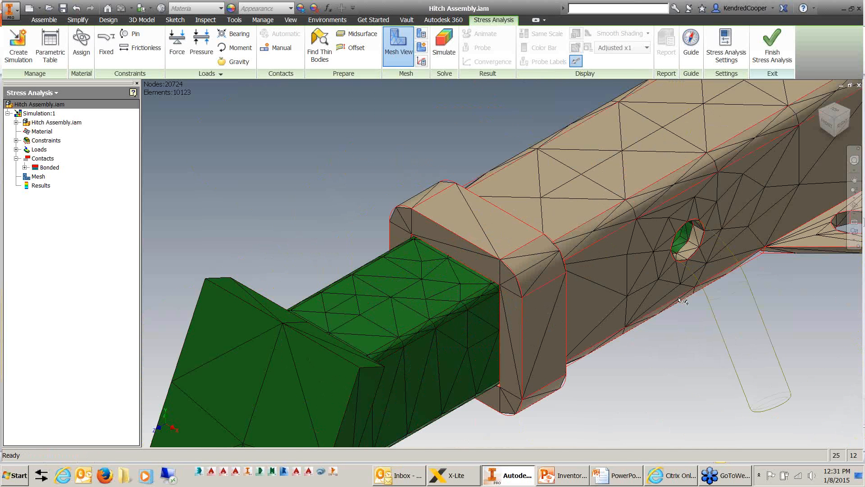
middle_drag(810, 274, 620, 352)
scroll(546, 272, up, 3)
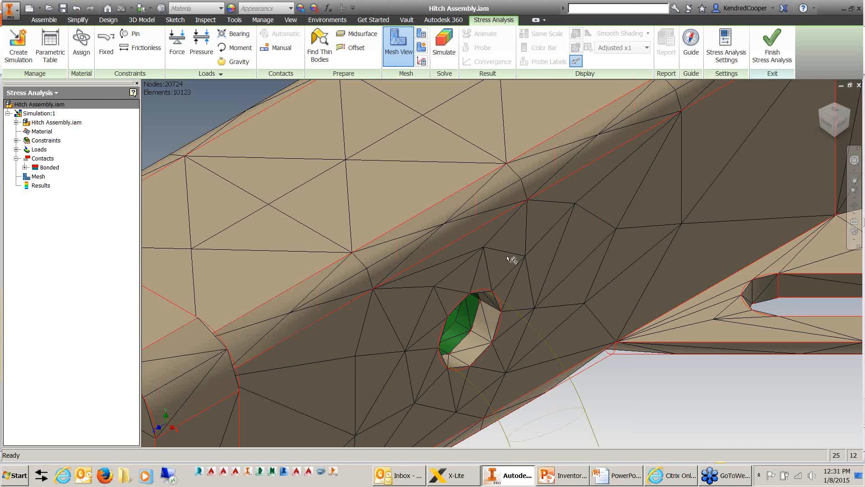
scroll(497, 356, down, 5)
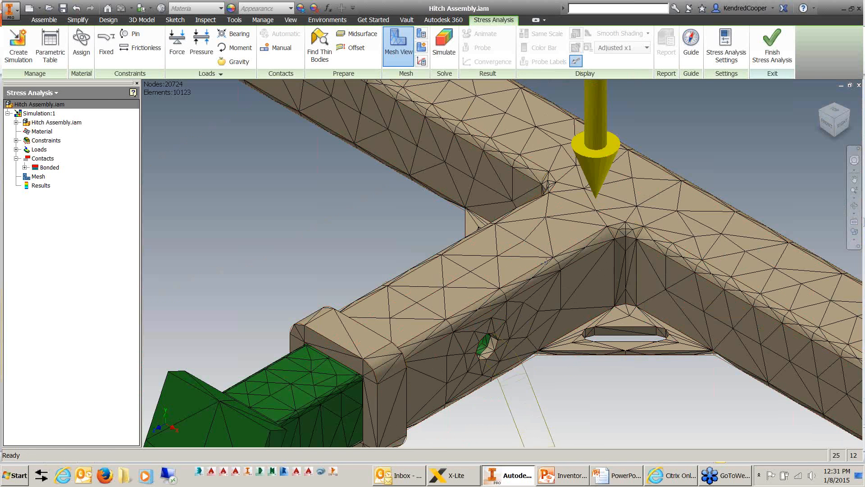
middle_drag(532, 124, 506, 222)
scroll(506, 222, up, 3)
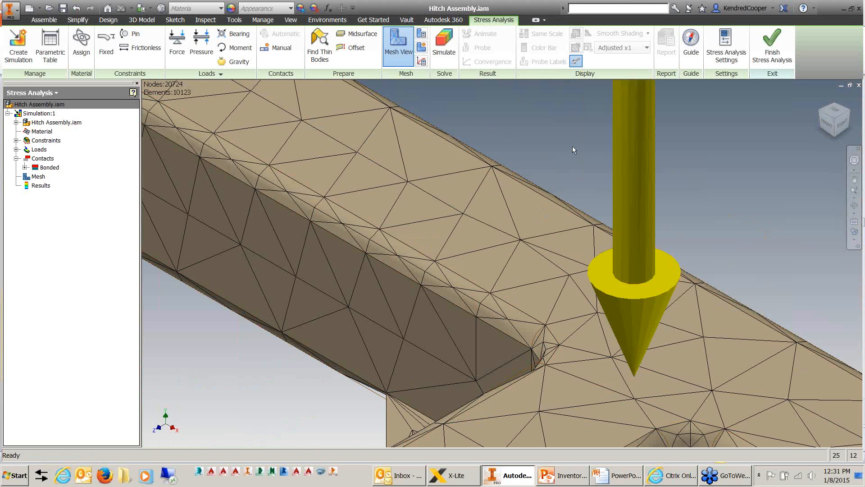
scroll(572, 146, down, 9)
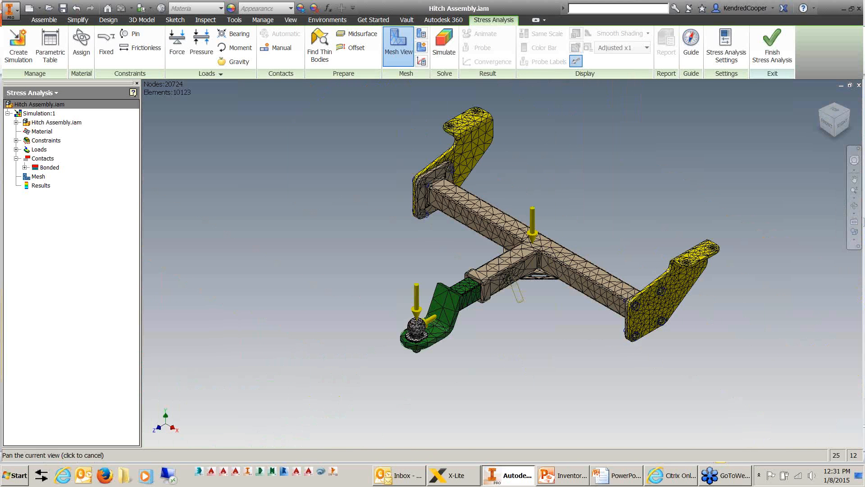
middle_drag(572, 146, 556, 169)
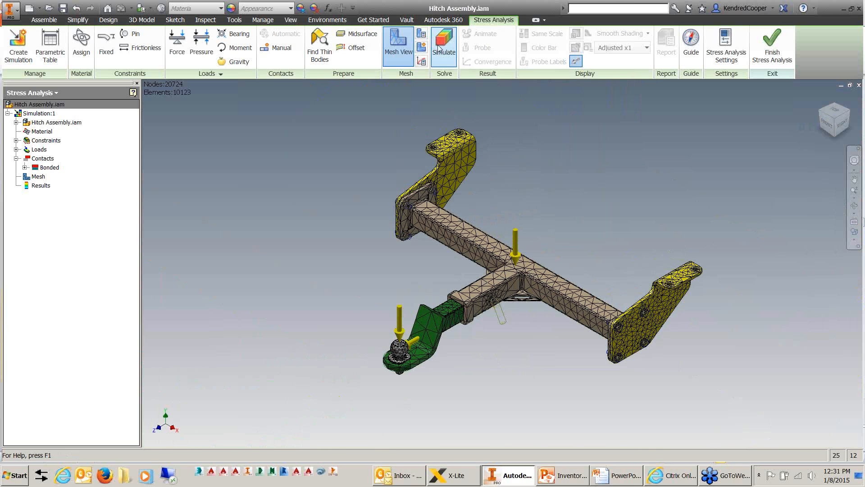
Review the convergence settings for h refinements, stop criteria and results to converge, and exit without changing them.
click(421, 62)
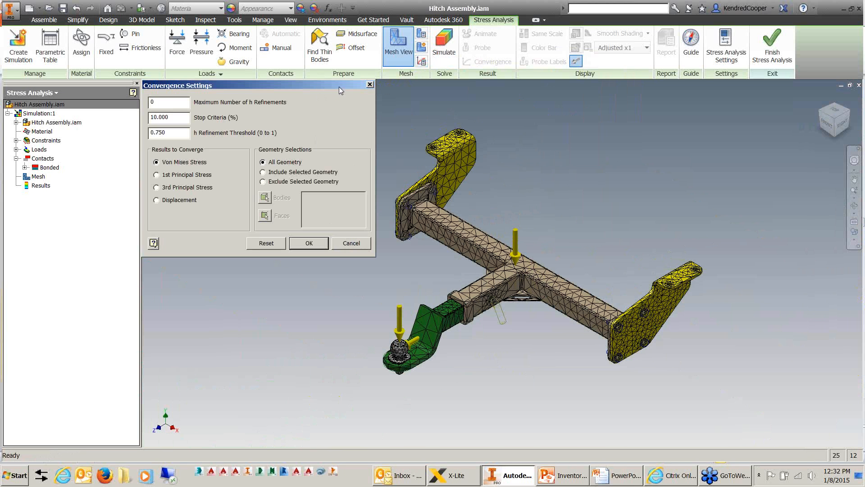
double_click(154, 103)
click(344, 245)
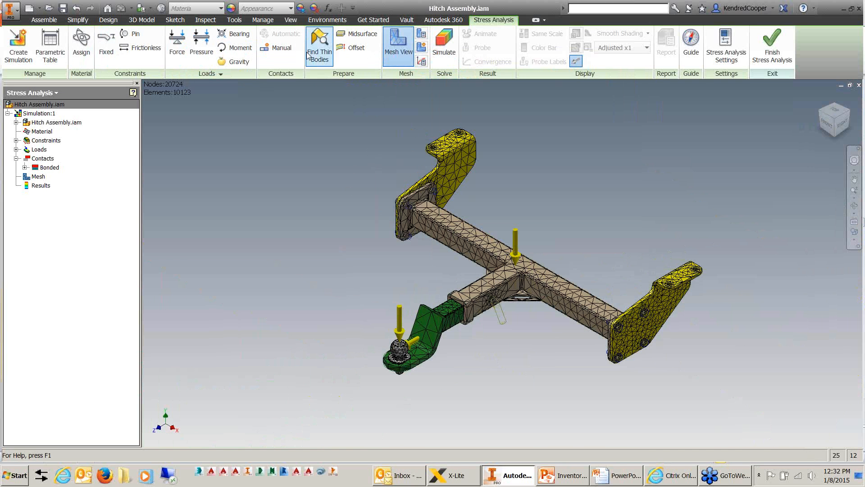
Run the stress simulation of the hitch assembly.
click(444, 50)
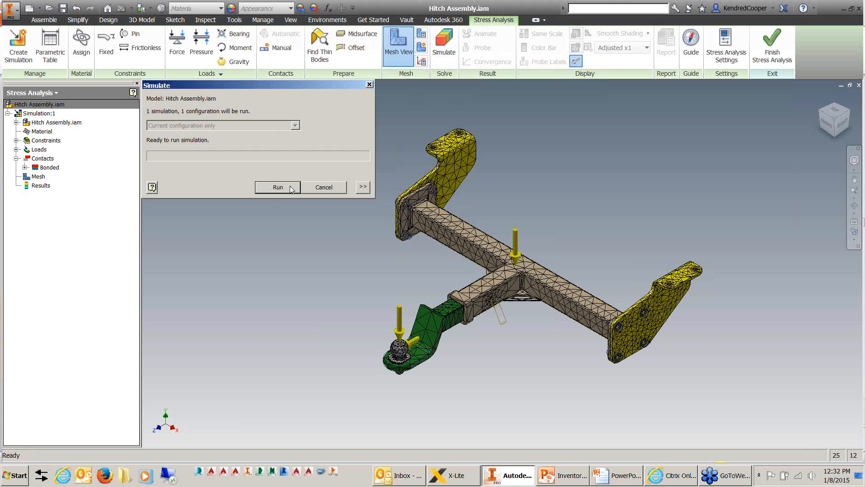
click(278, 187)
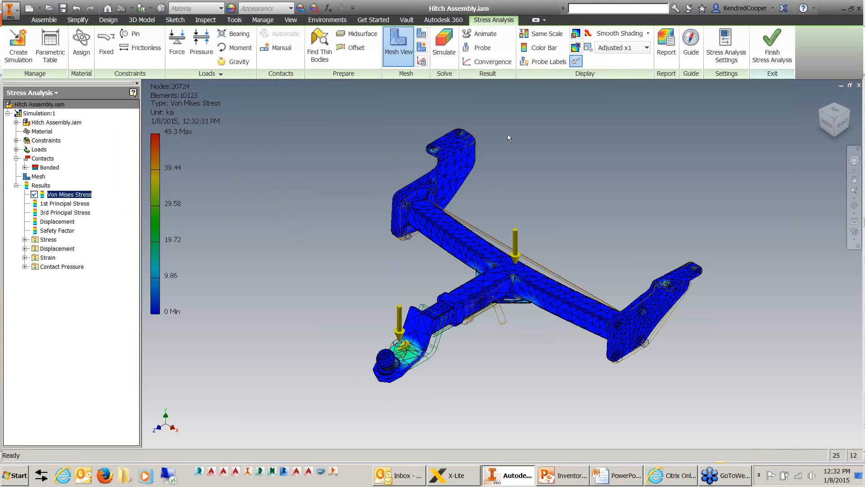
Probe the Von Mises stress at the far mounting bracket, the near end of the cross tube and the ball mount plate.
click(480, 47)
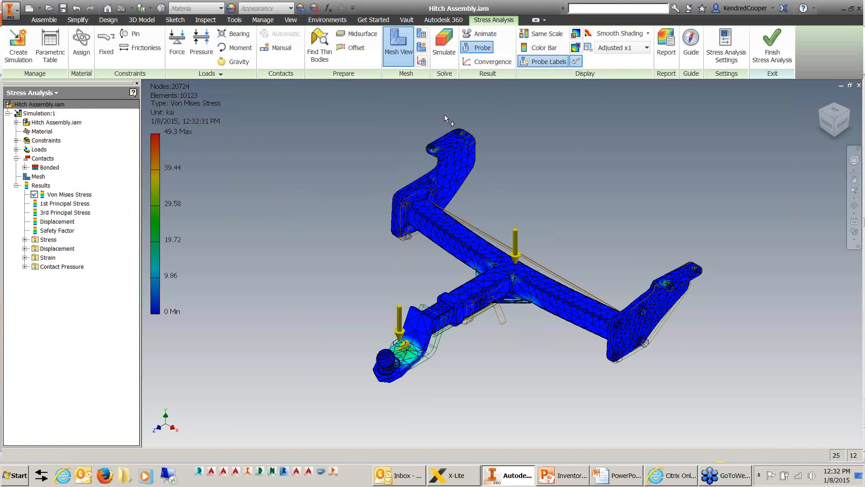
click(423, 195)
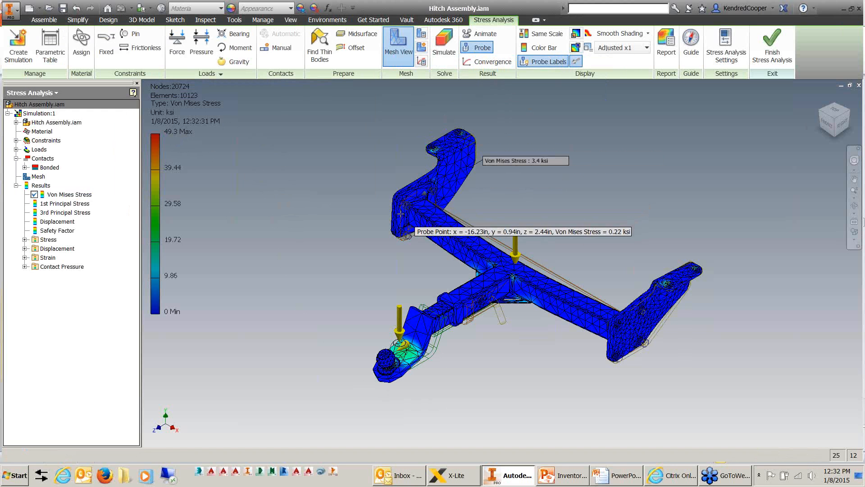
click(606, 311)
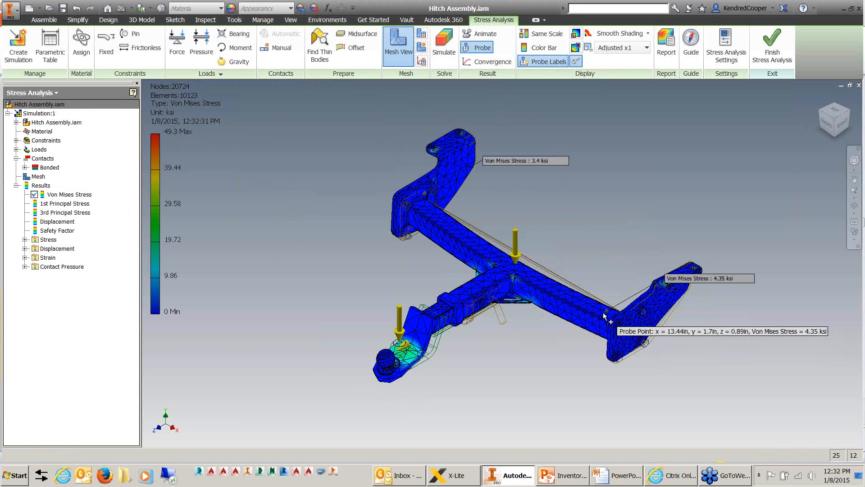
click(415, 359)
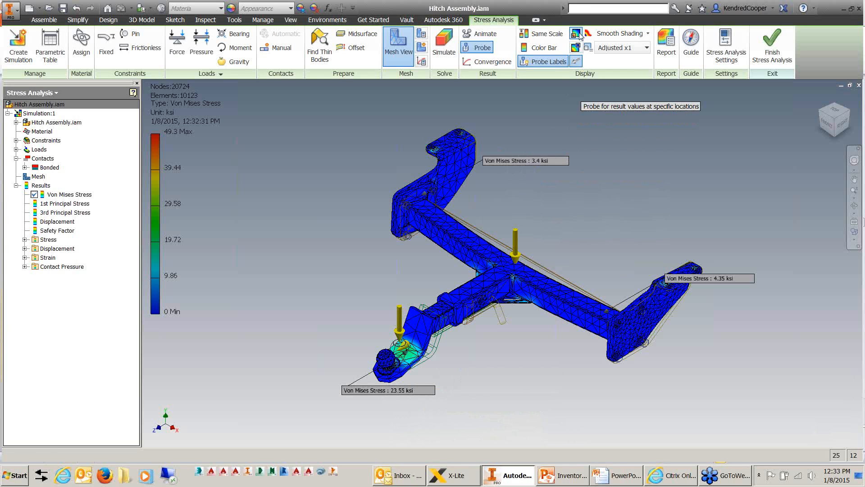
right_click(589, 140)
click(605, 145)
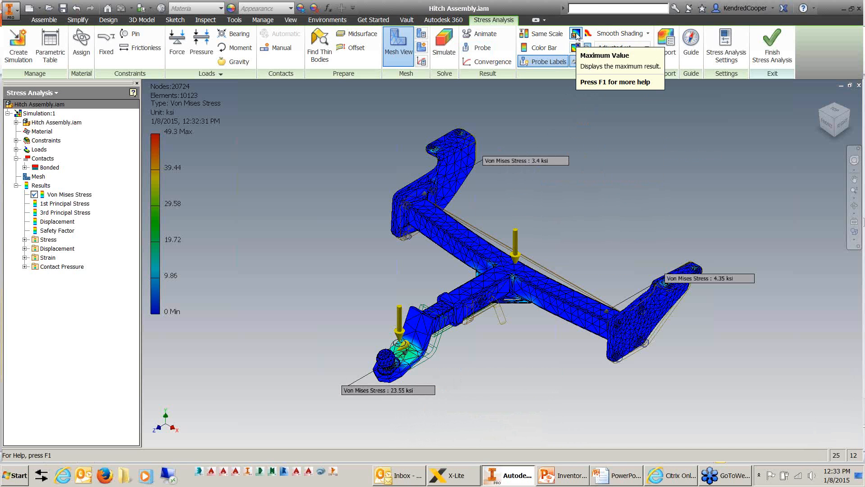
Display the maximum Von Mises stress on the model and examine the stress distribution around the hitch ball and its mount.
click(576, 34)
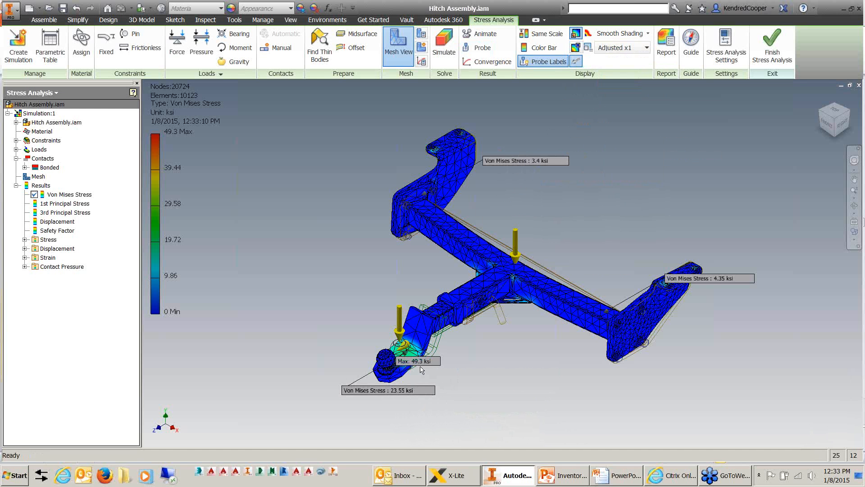
scroll(420, 370, up, 6)
middle_drag(430, 352, 476, 315)
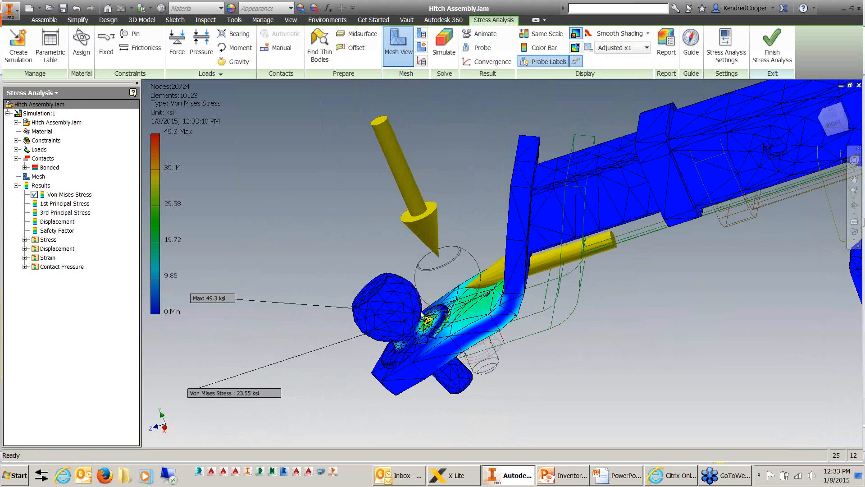
scroll(477, 310, up, 3)
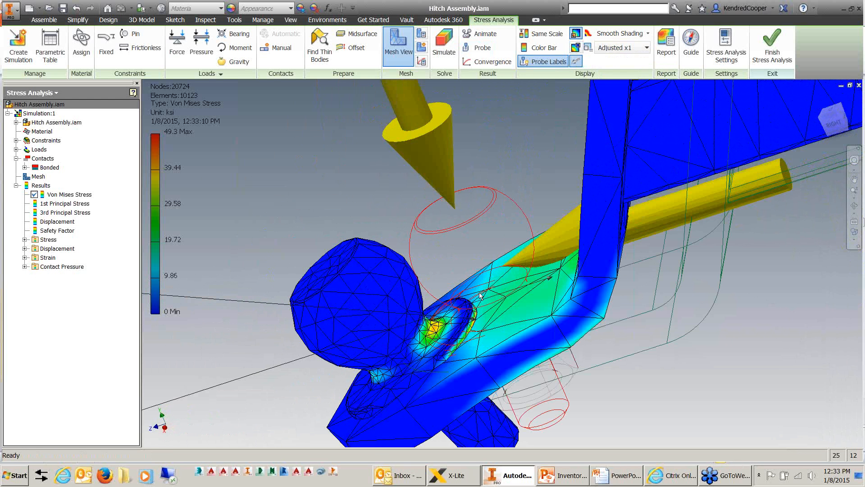
scroll(480, 312, down, 5)
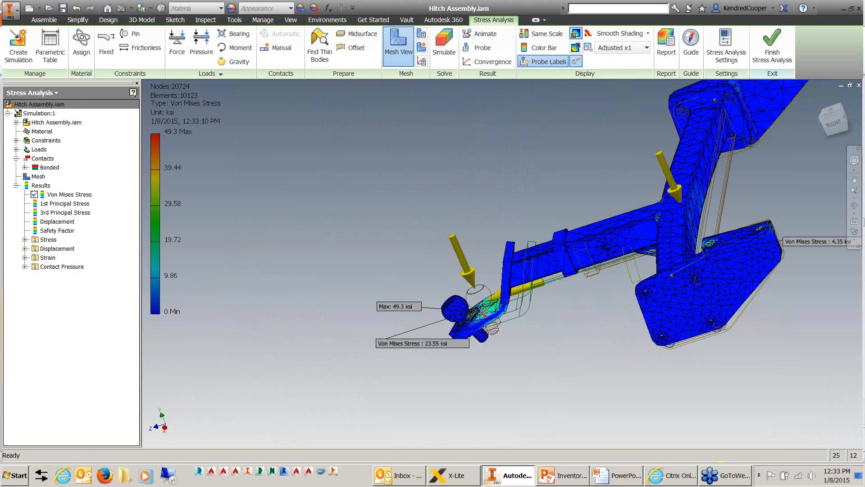
shift+middle_drag(518, 311, 595, 220)
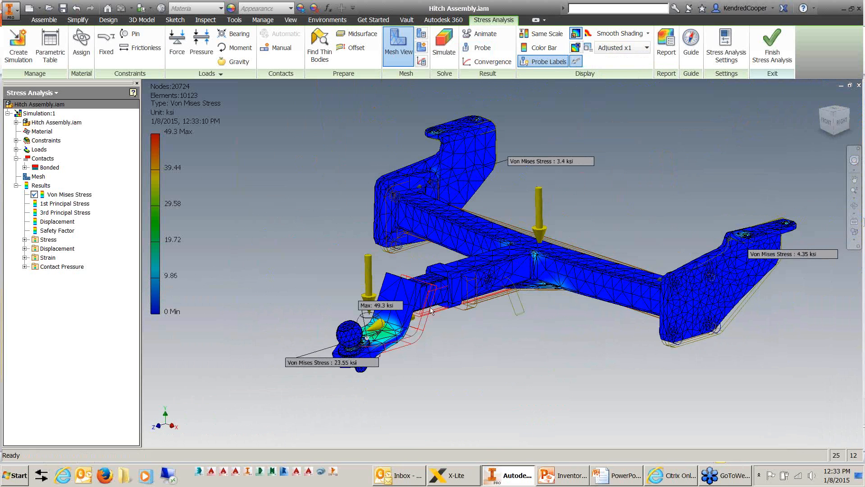
scroll(338, 380, up, 3)
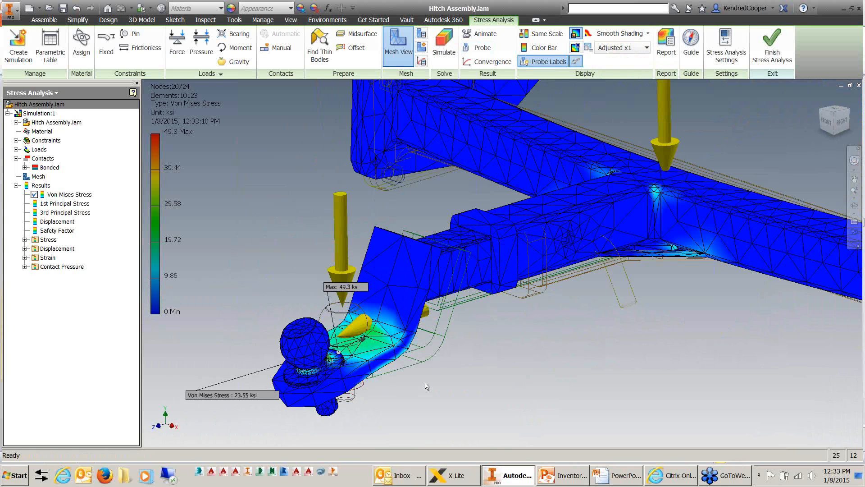
scroll(471, 218, down, 3)
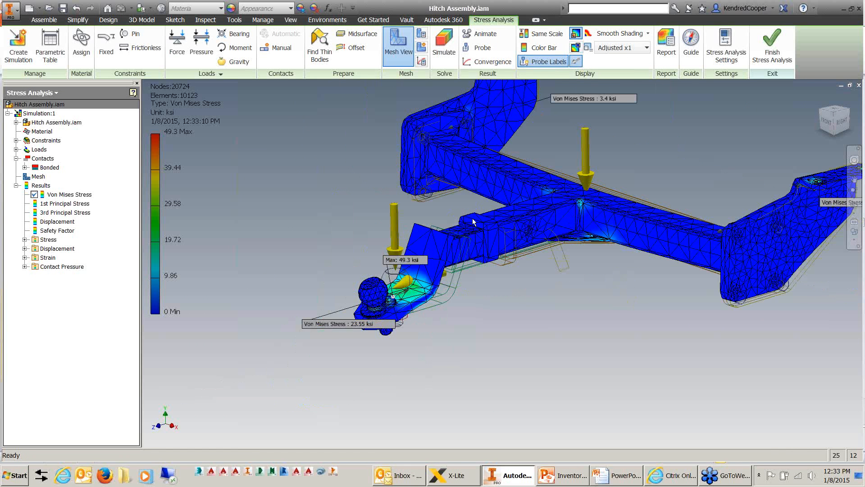
Display the Displacement result and examine the hitch's deformation from the right side, from the ball to the mounting brackets, ending in the home view.
double_click(63, 223)
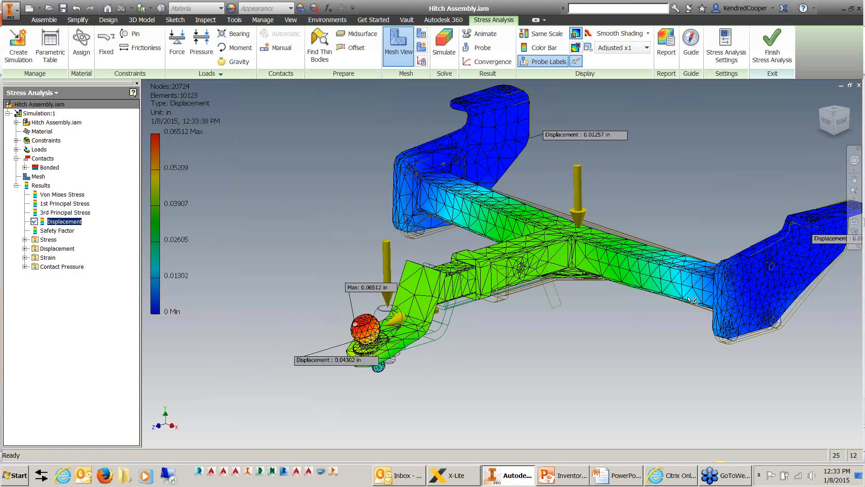
click(345, 189)
click(844, 126)
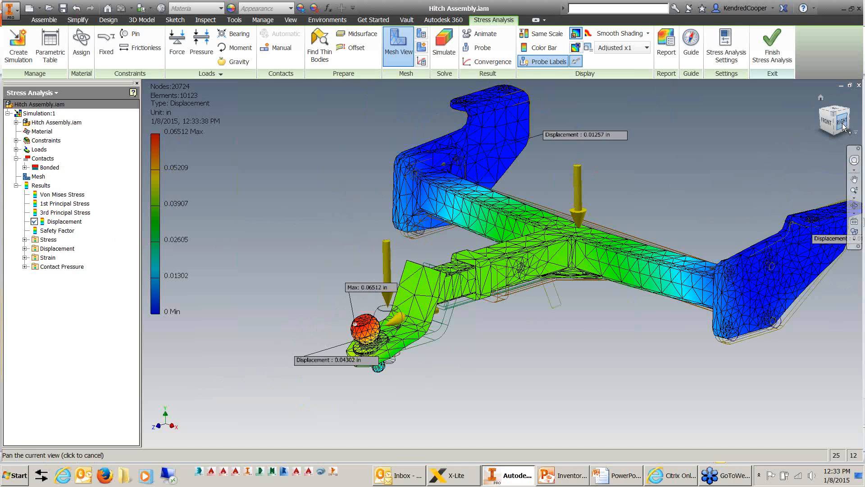
scroll(407, 298, up, 8)
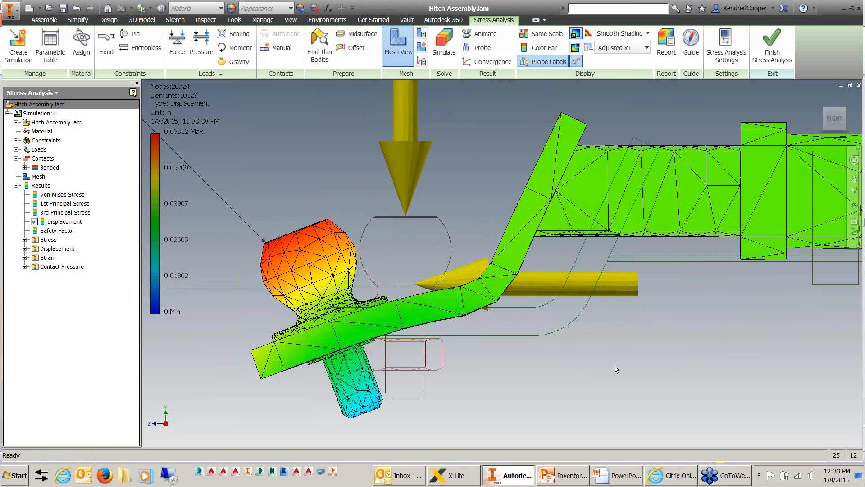
scroll(543, 353, down, 3)
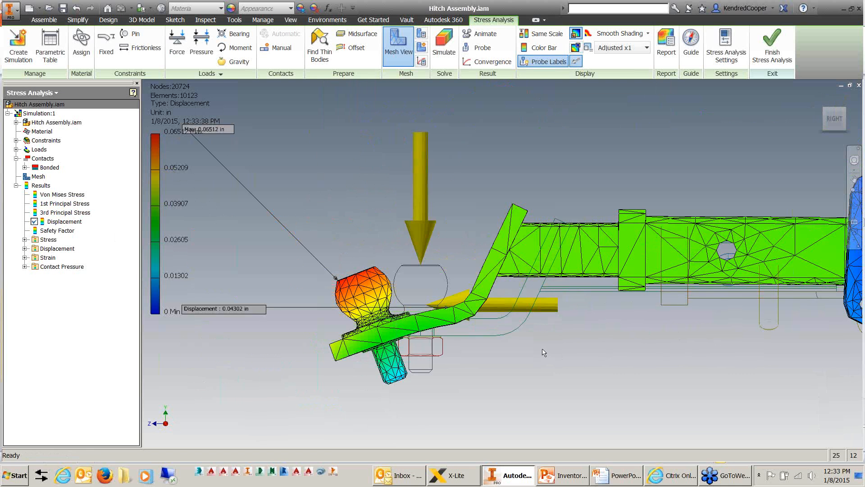
middle_drag(576, 344, 352, 344)
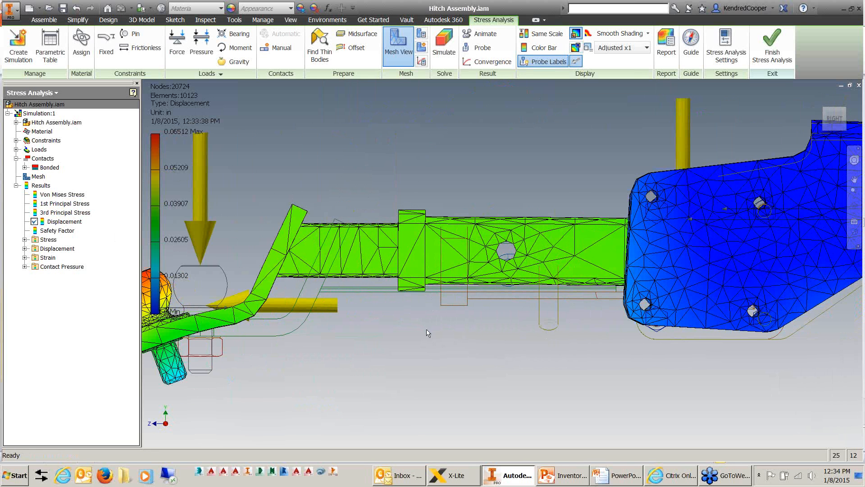
scroll(426, 333, down, 3)
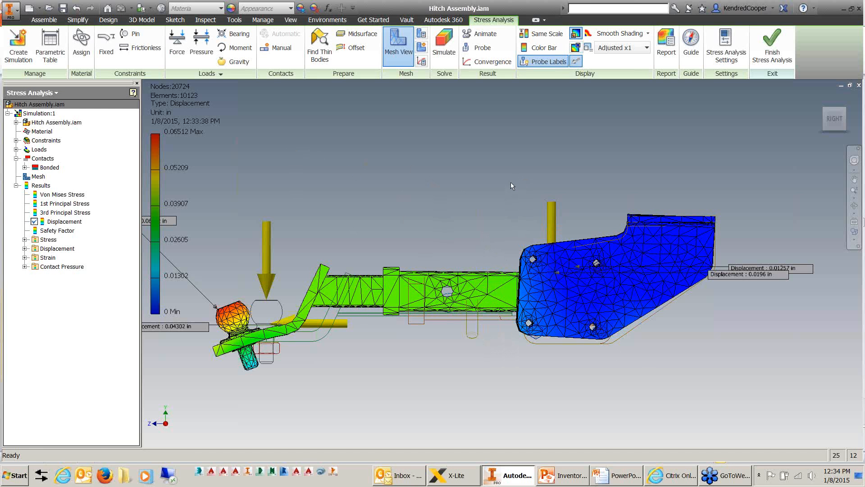
click(820, 98)
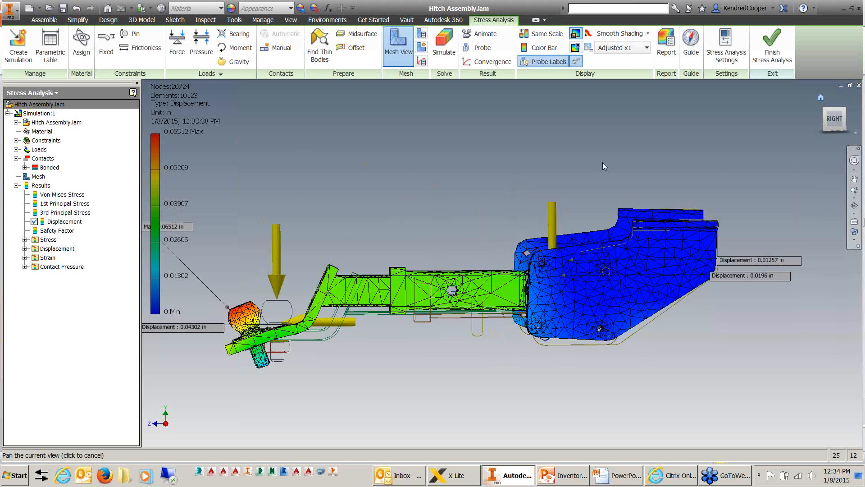
Switch to the PowerPoint slide show at the Stress Analysis - Guidelines slide.
click(610, 477)
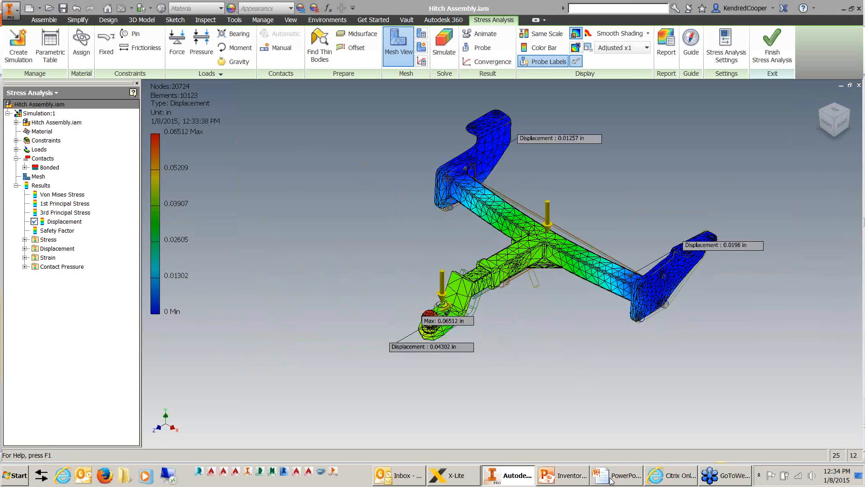
click(768, 413)
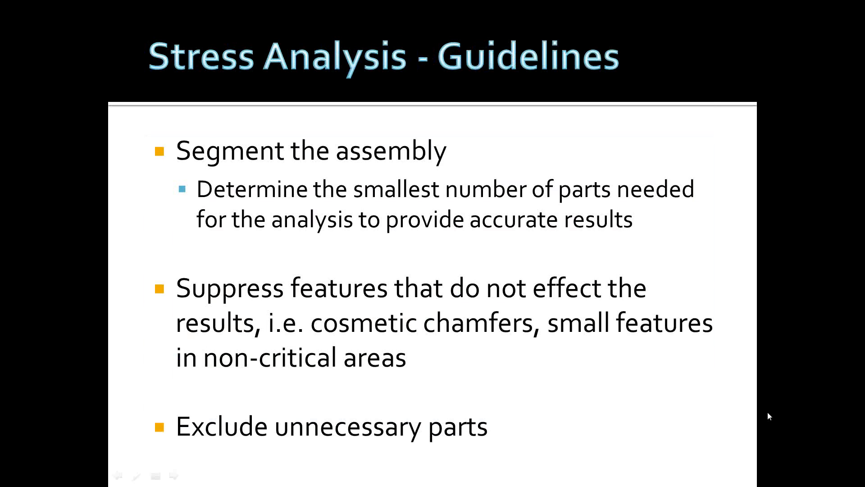
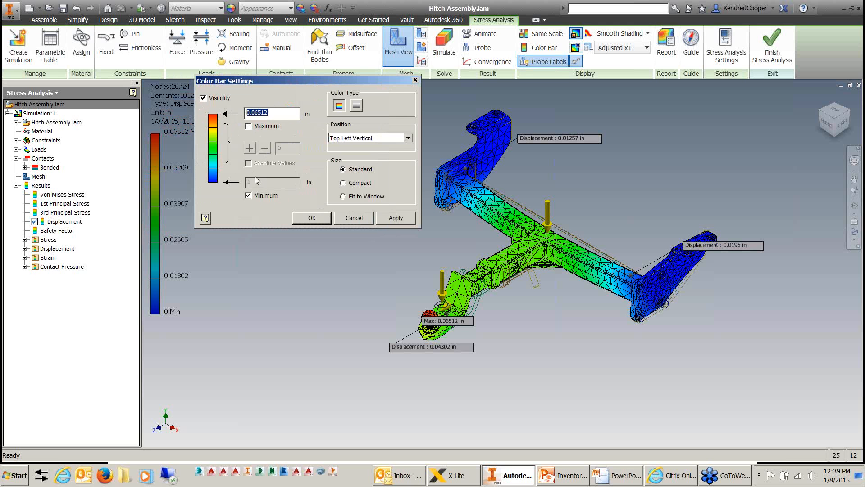
Set the displacement colour bar's maximum to 0.125 in and inspect the recoloured hitch up close.
text(.012)
key(BackSpace)
key(BackSpace)
key(BackSpace)
text(1)
click(312, 218)
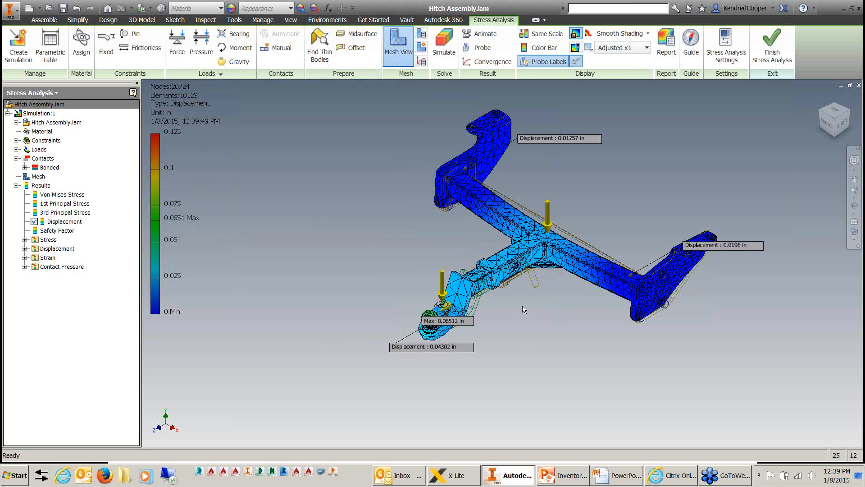
scroll(437, 128, down, 3)
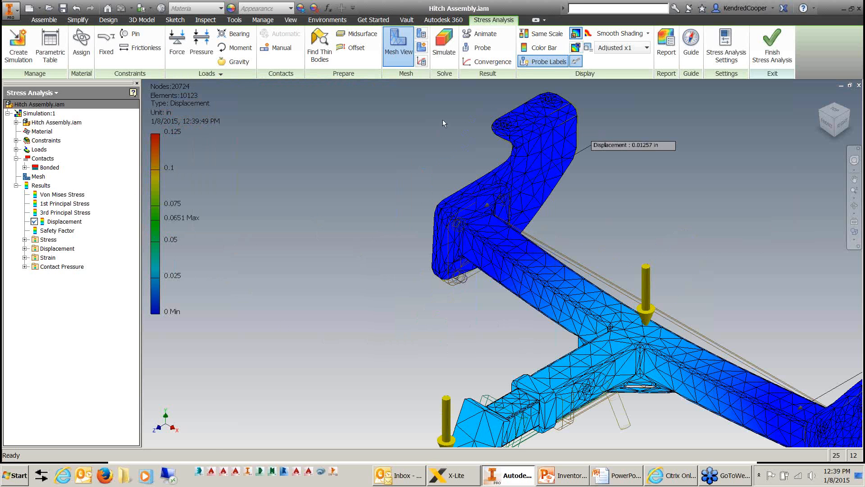
scroll(585, 162, up, 3)
Set the displacement colour bar's maximum to 0.06 in and inspect the recoloured hitch assembly.
middle_drag(566, 158, 480, 148)
click(544, 48)
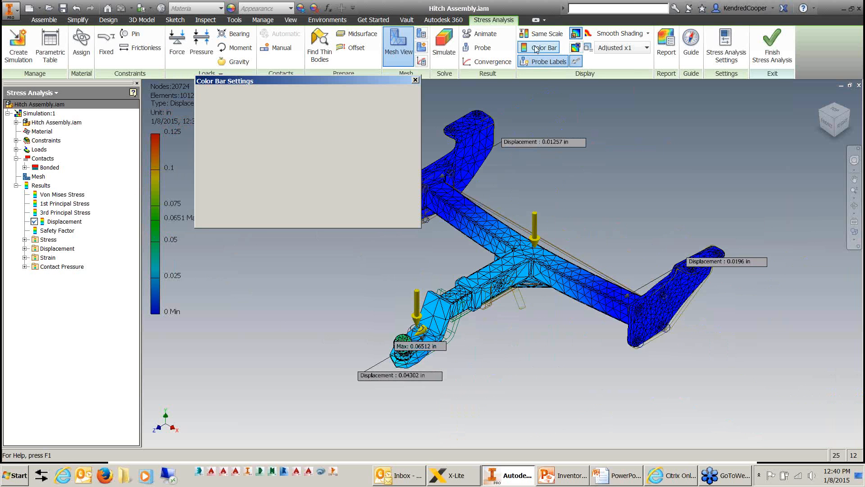
drag(278, 115, 146, 121)
text(.06)
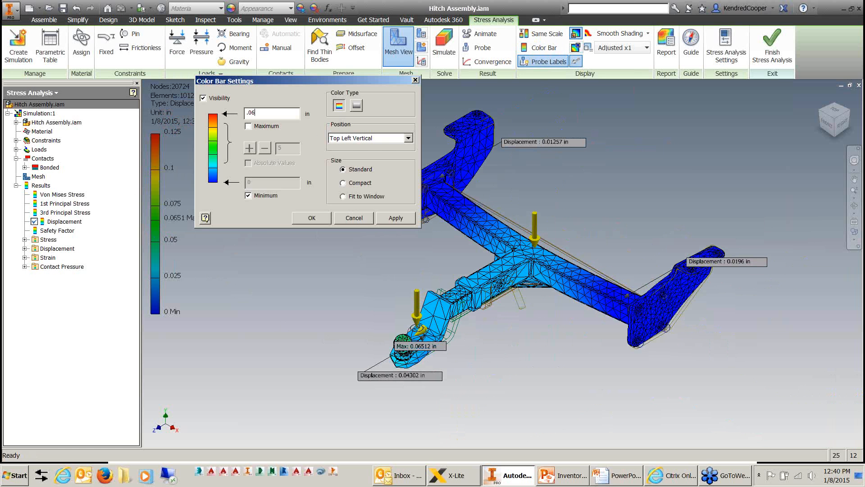
click(310, 218)
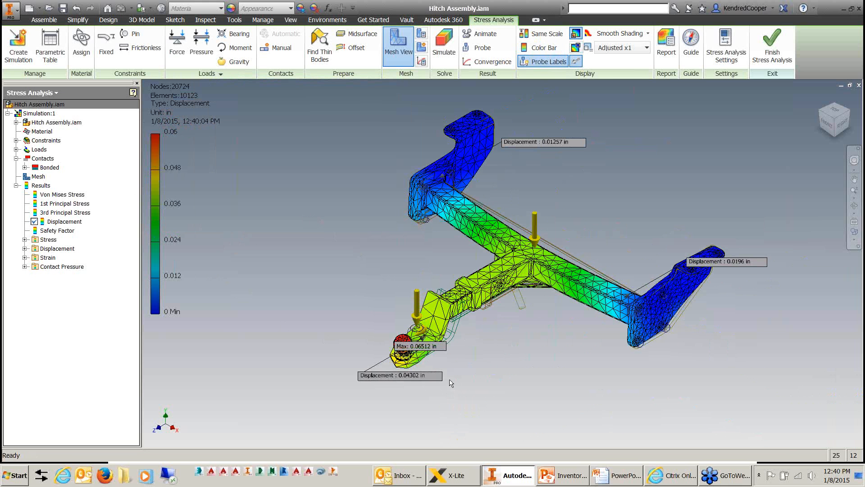
scroll(451, 382, up, 3)
scroll(473, 359, down, 3)
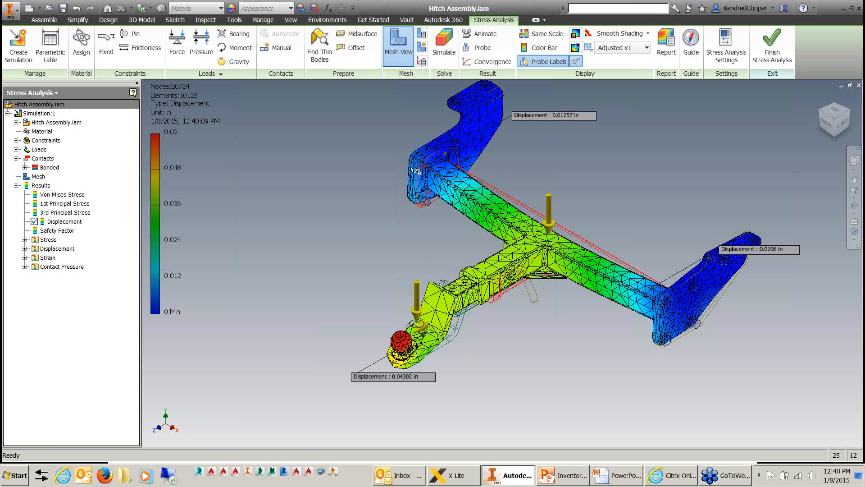
click(649, 34)
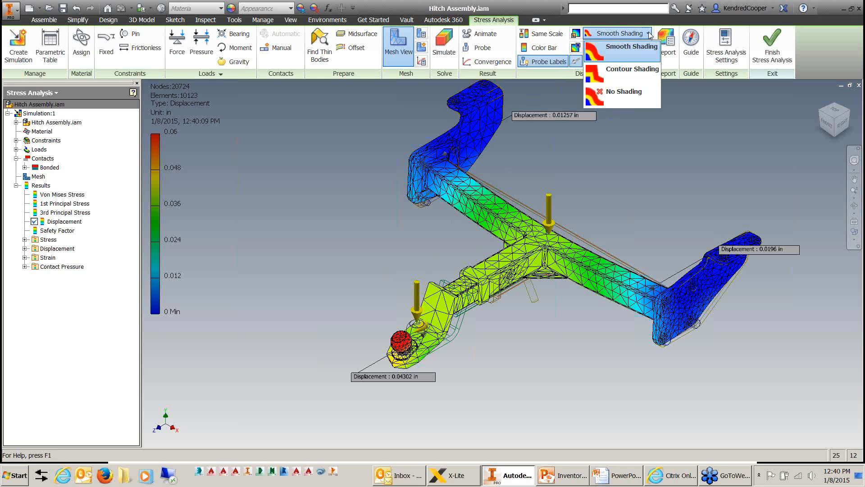
click(649, 33)
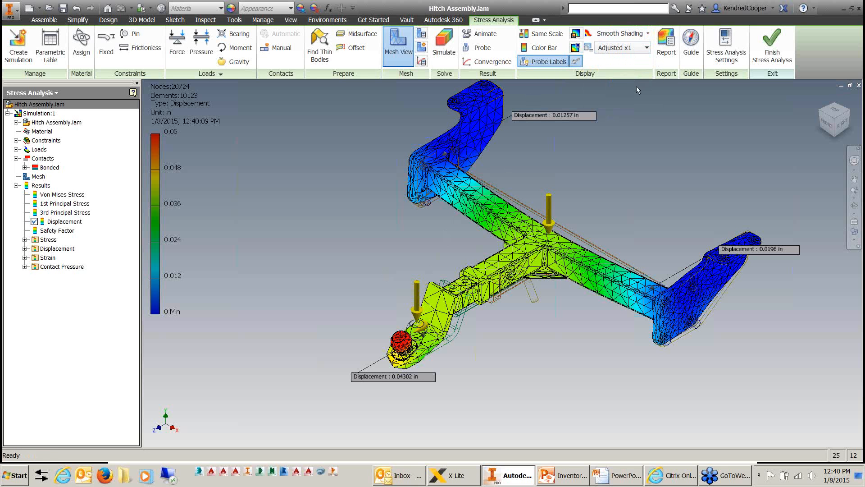
Animate the displacement result at normal speed with 10 steps and the original shape shown, then end the animation.
click(481, 34)
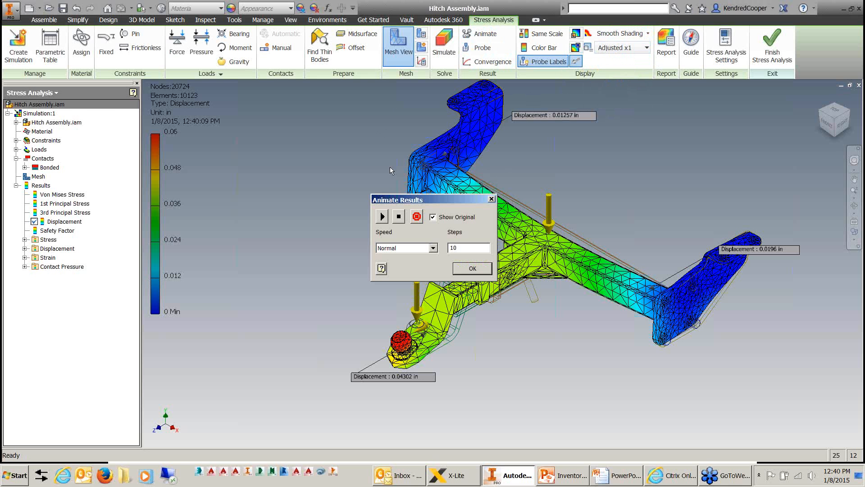
drag(421, 198, 270, 122)
click(230, 141)
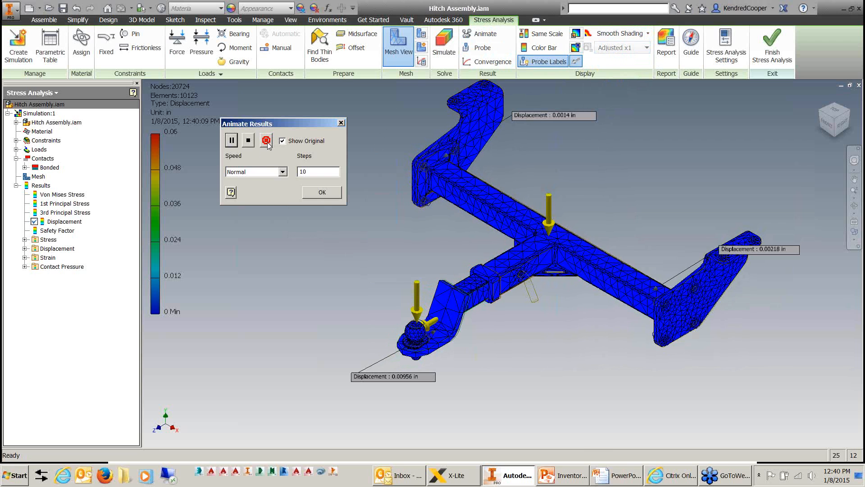
click(325, 194)
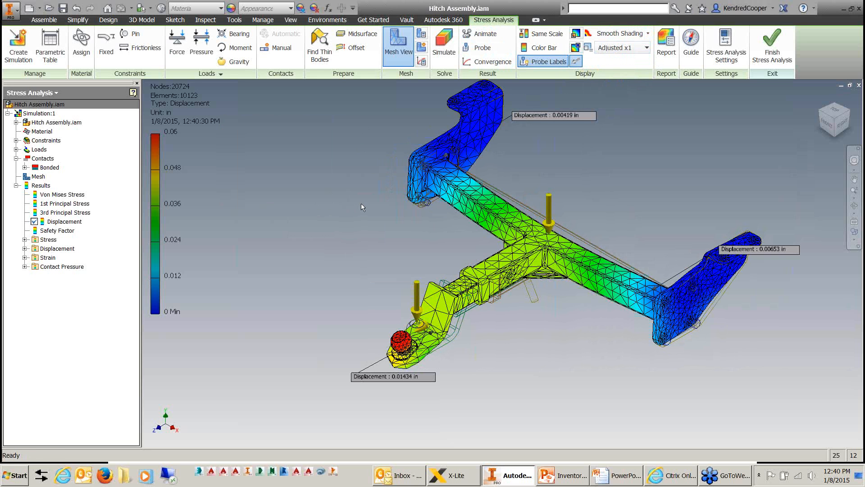
click(667, 50)
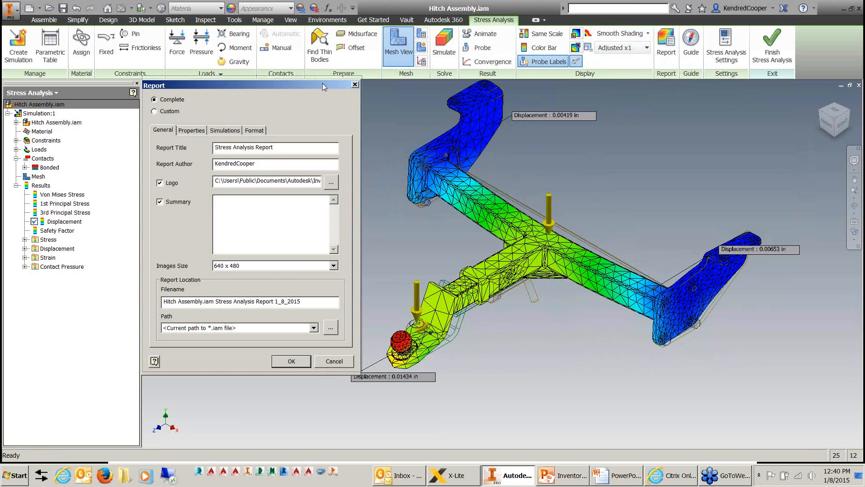
drag(323, 83, 350, 46)
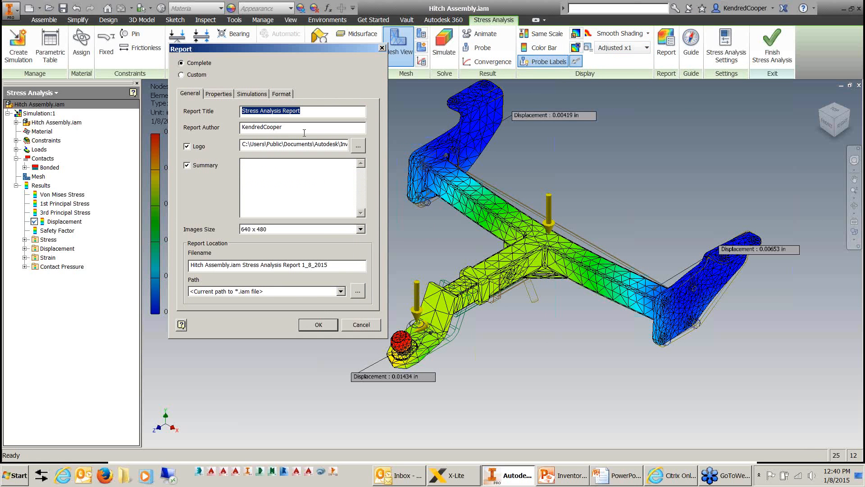
click(347, 231)
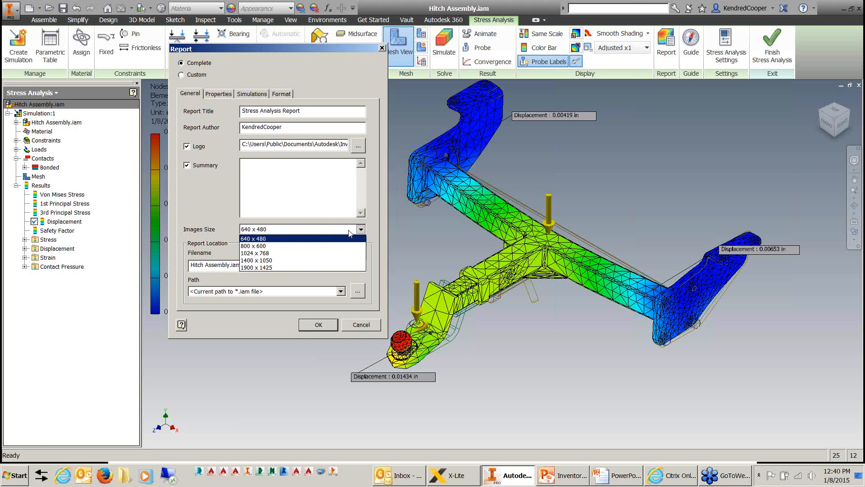
click(348, 261)
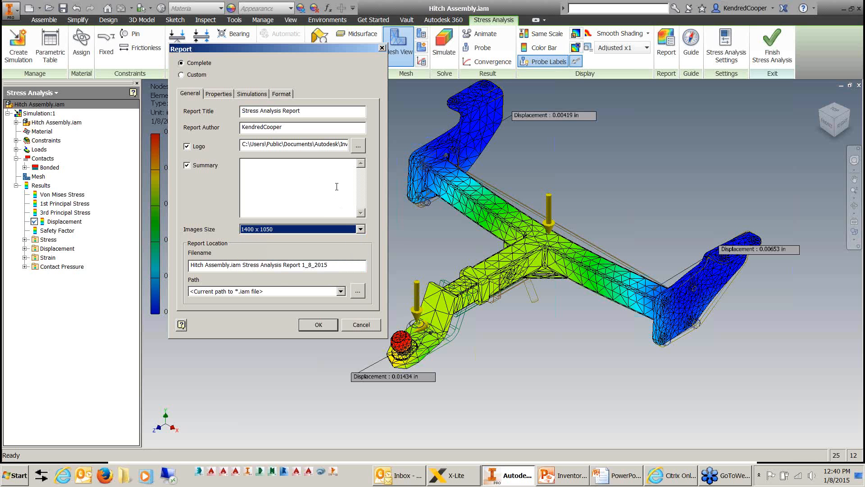
click(352, 324)
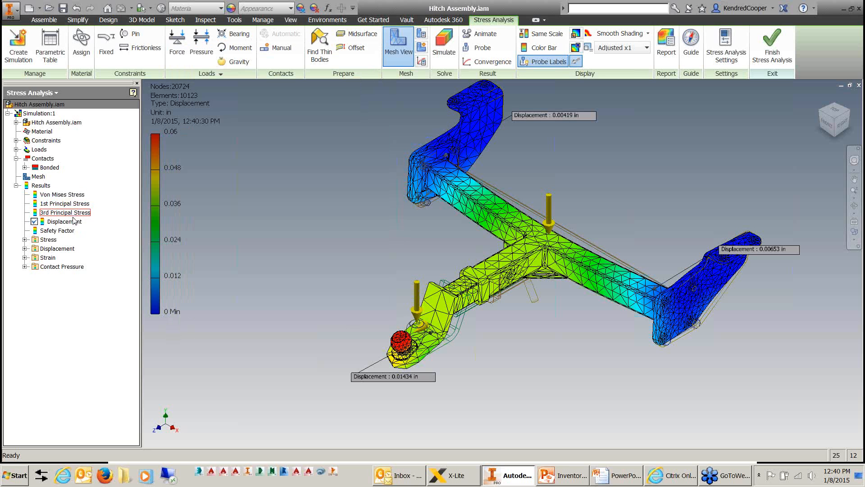
click(25, 258)
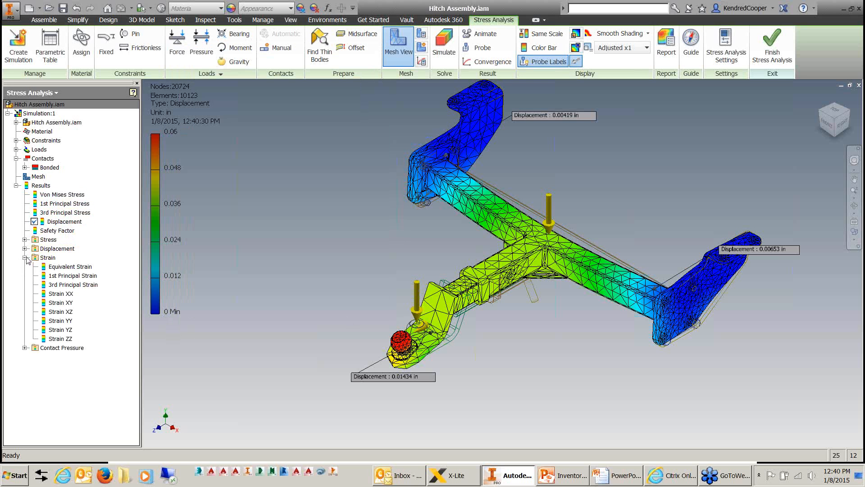
click(25, 257)
Review the report's properties, simulation content and format options, and generate a complete stress analysis report as a multiple-file HTML web page.
click(668, 47)
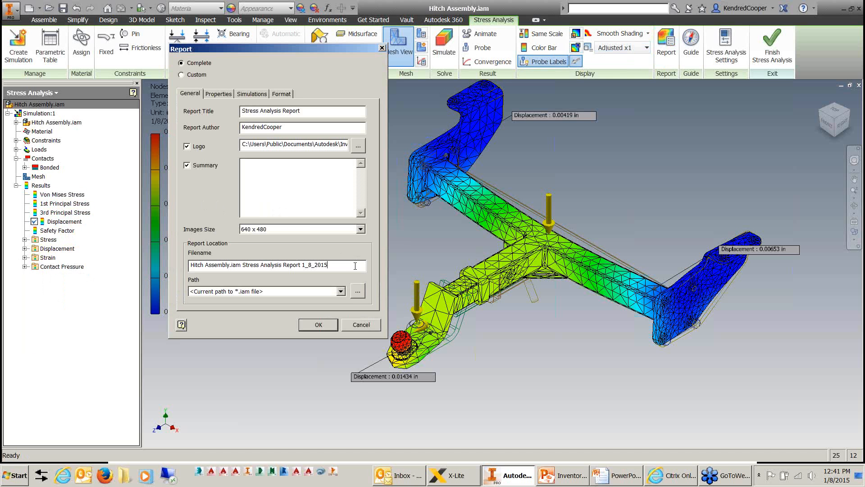
click(218, 93)
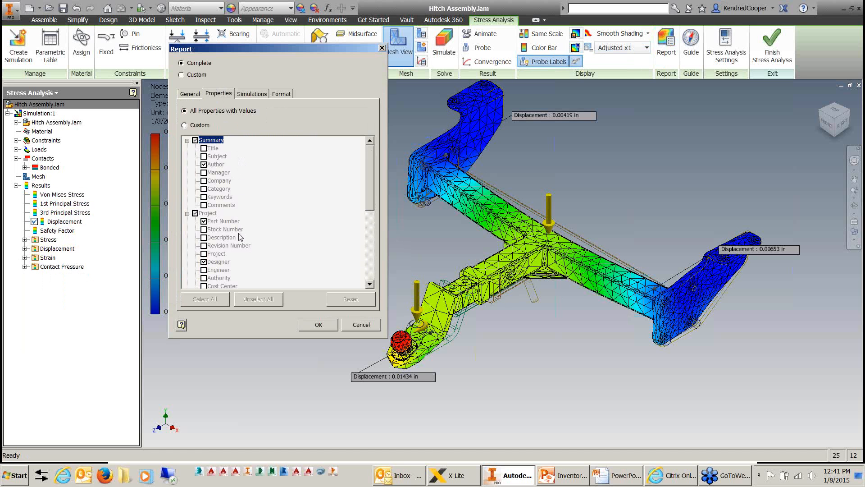
click(250, 94)
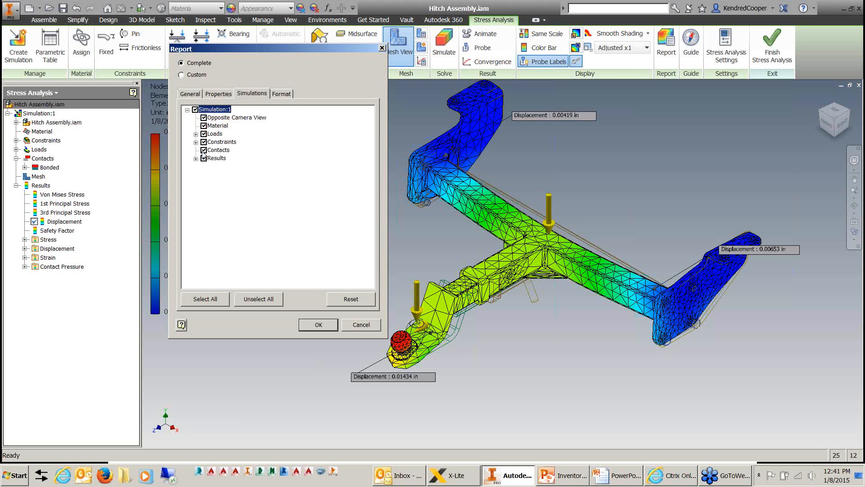
click(282, 93)
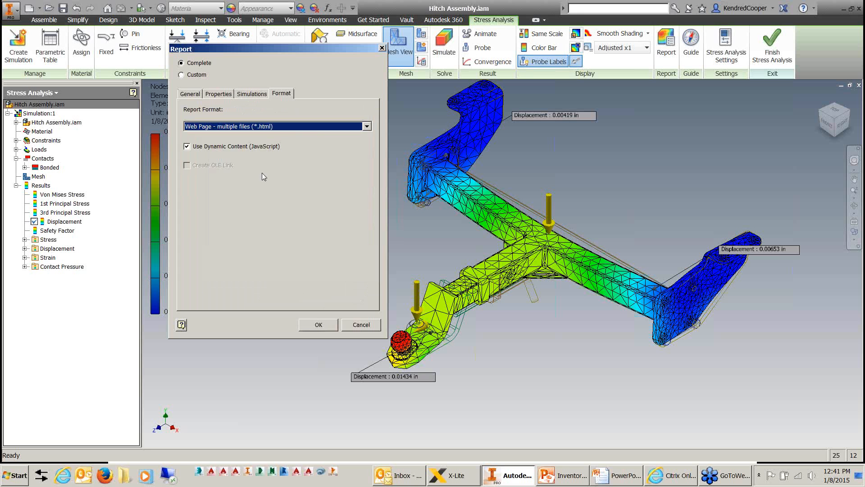
click(316, 126)
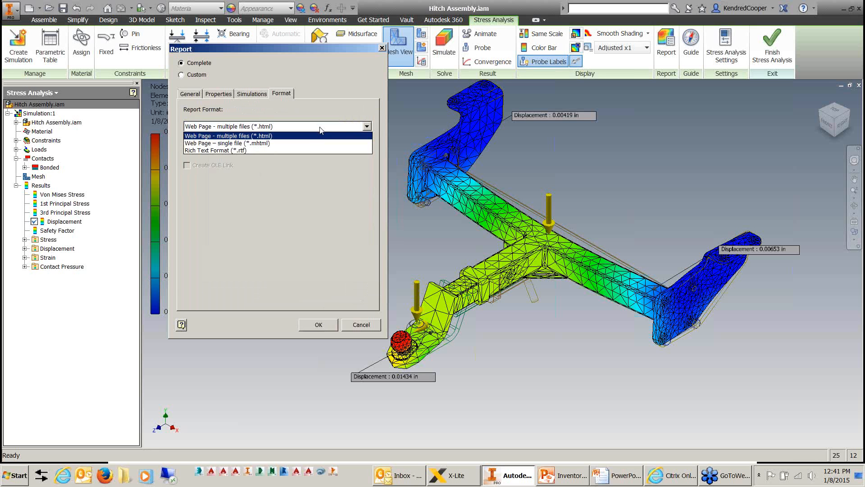
click(326, 194)
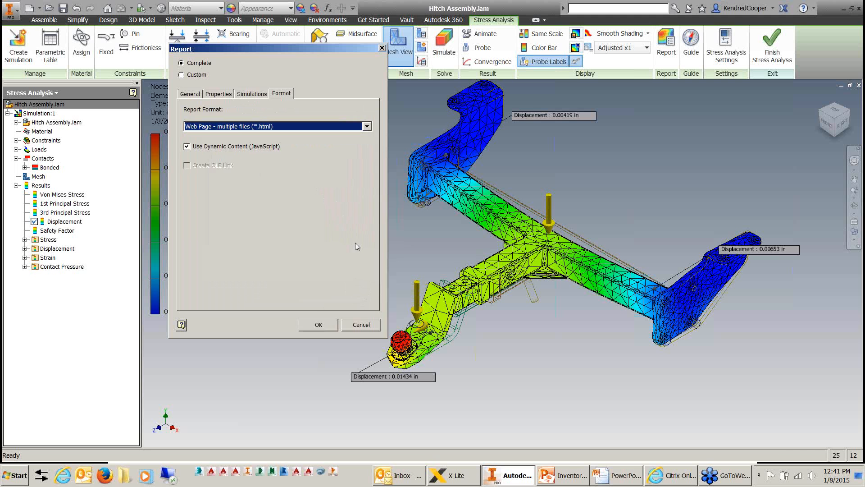
click(319, 324)
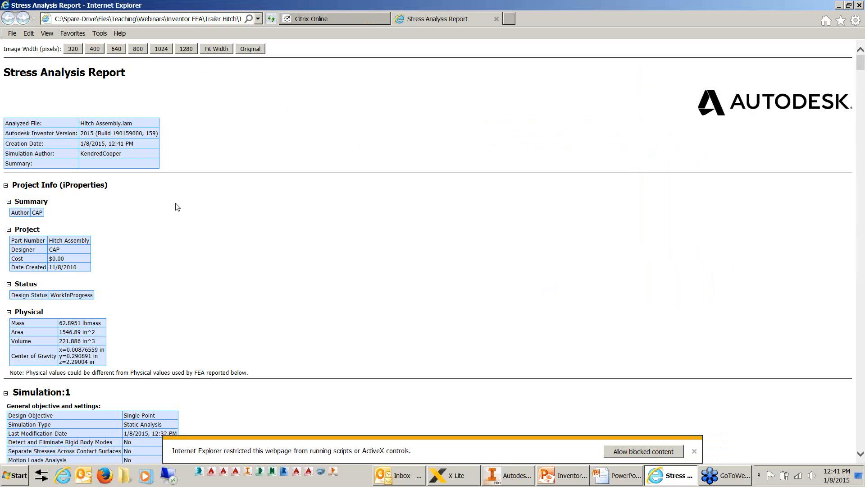
Examine the report's project information, the Simulation:1 settings with last modification date, the mesh settings and the material properties.
scroll(388, 284, down, 4)
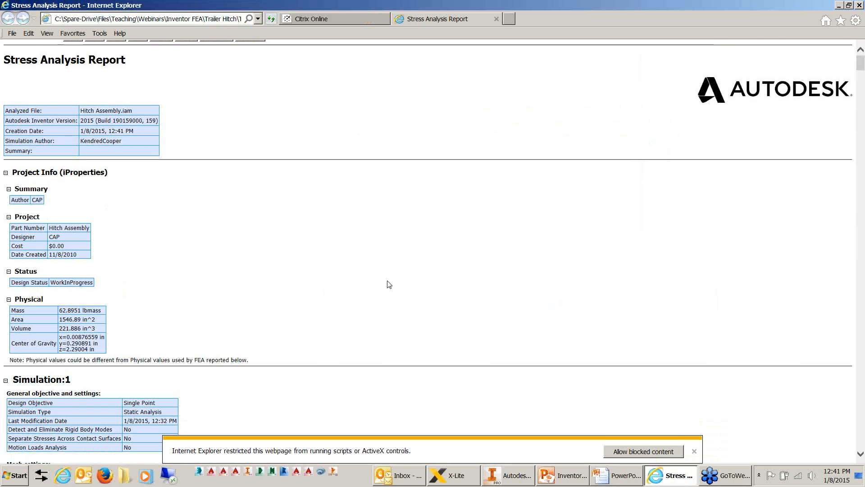
scroll(388, 284, down, 1)
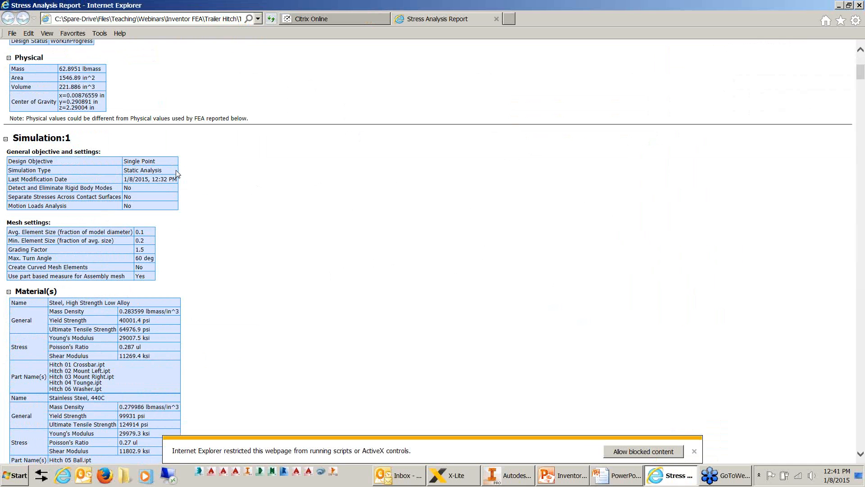
drag(175, 179, 128, 181)
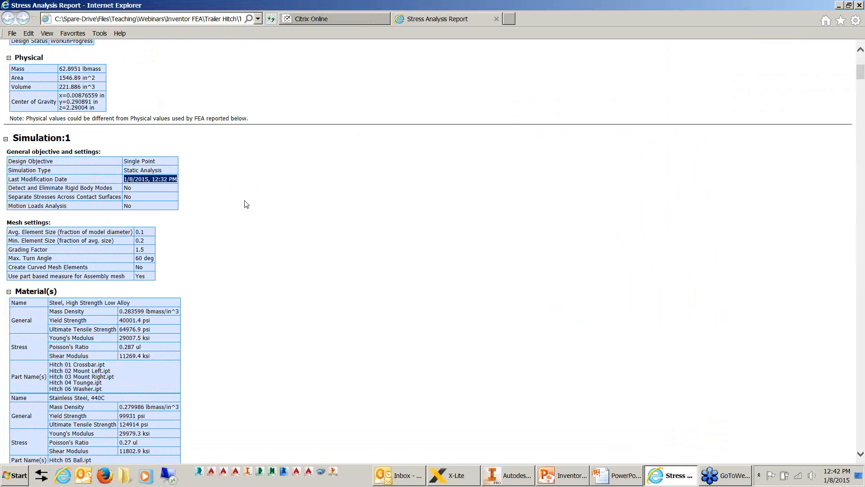
scroll(82, 116, down, 3)
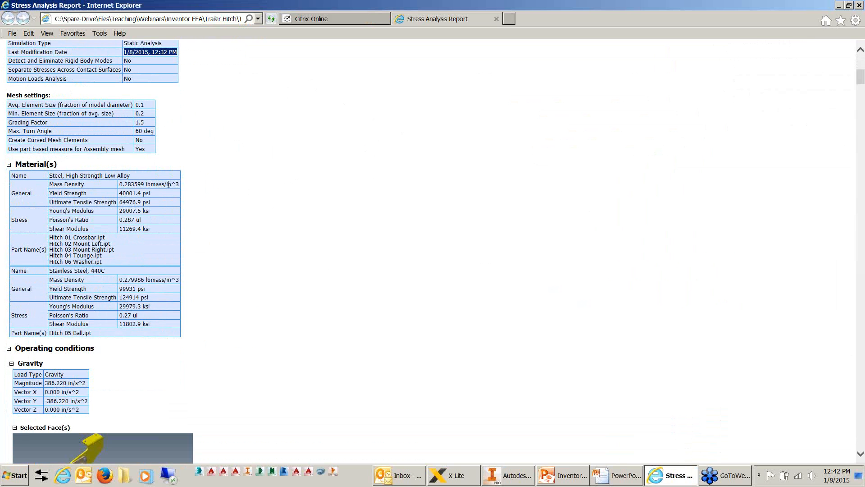
drag(168, 184, 175, 232)
click(280, 252)
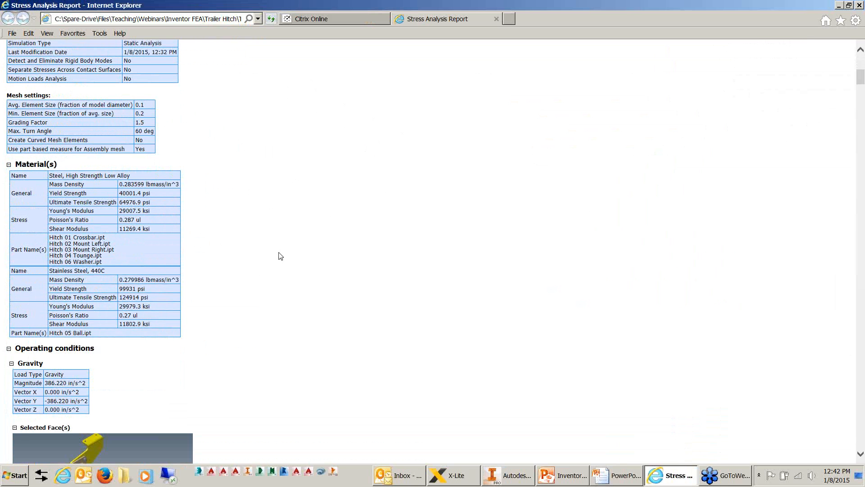
Examine the report's operating conditions for gravity, Force:1 and Force:2, and open the first selected-face image of Force:2.
scroll(280, 252, down, 5)
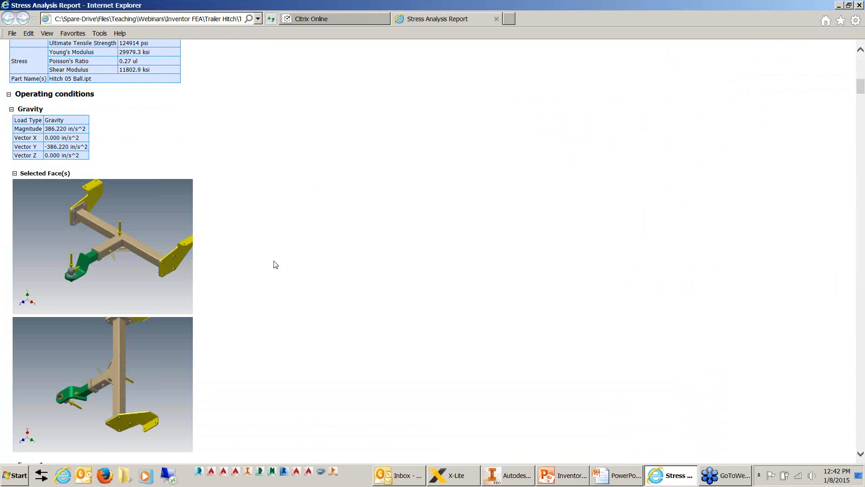
scroll(276, 264, down, 3)
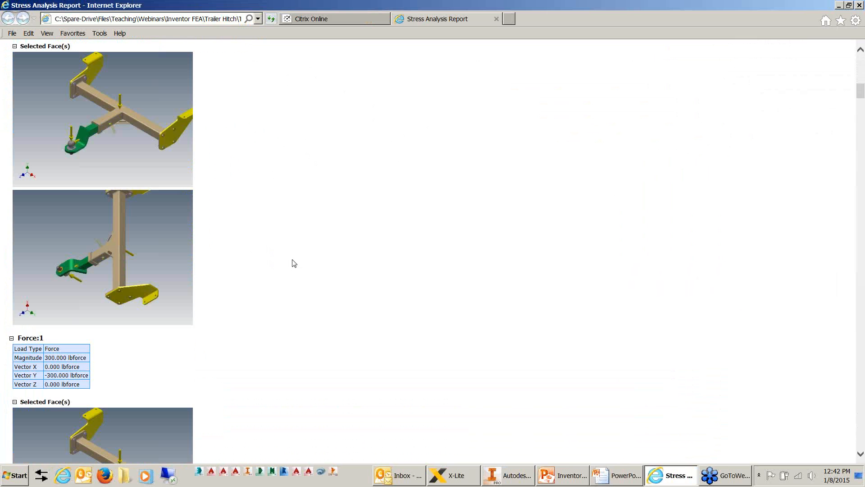
scroll(300, 264, down, 4)
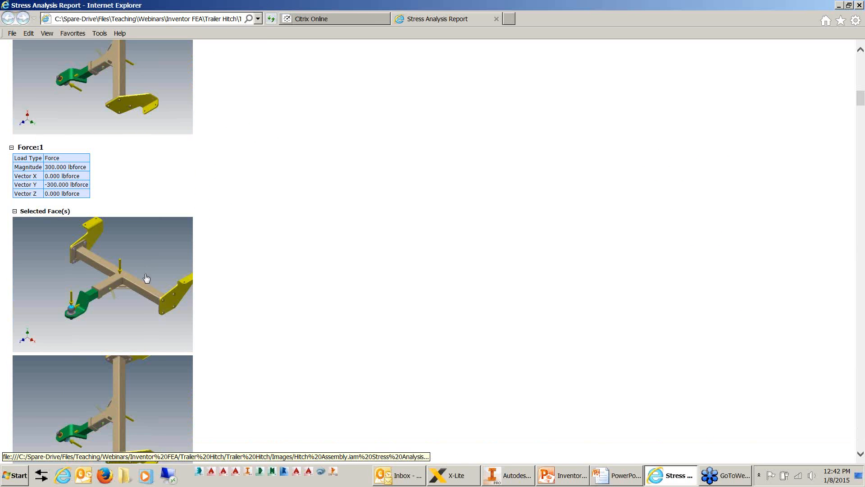
scroll(145, 279, down, 1)
scroll(311, 299, down, 4)
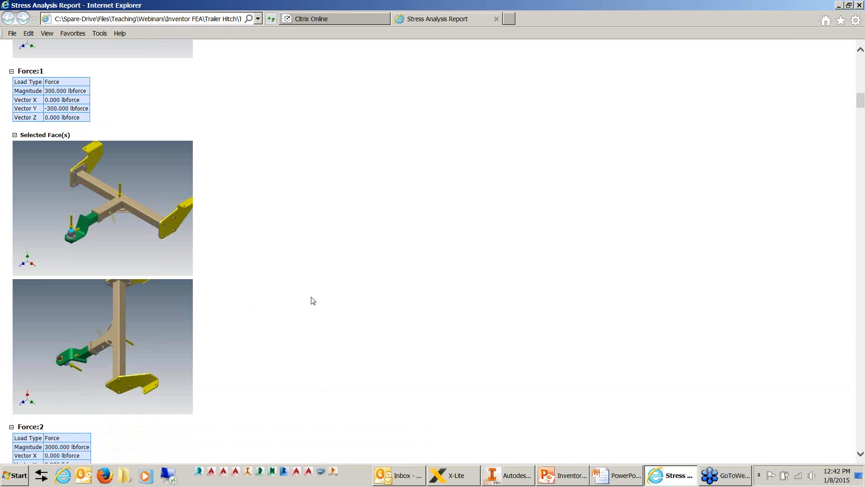
scroll(357, 277, down, 1)
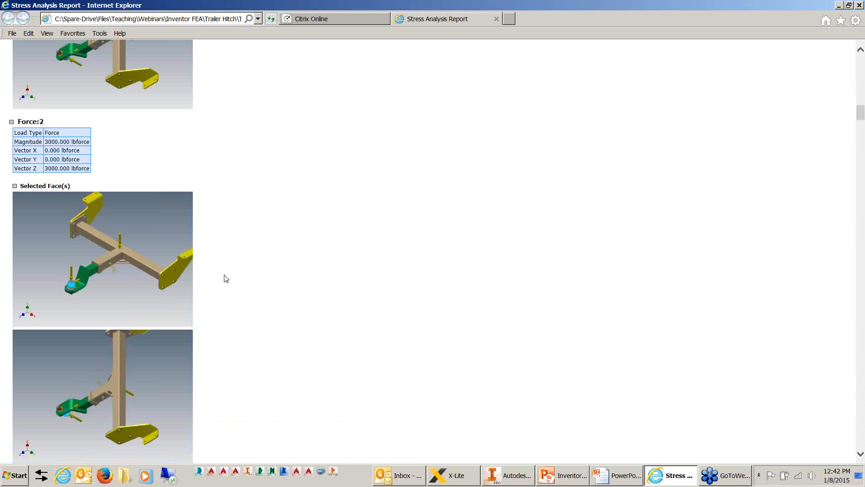
click(79, 289)
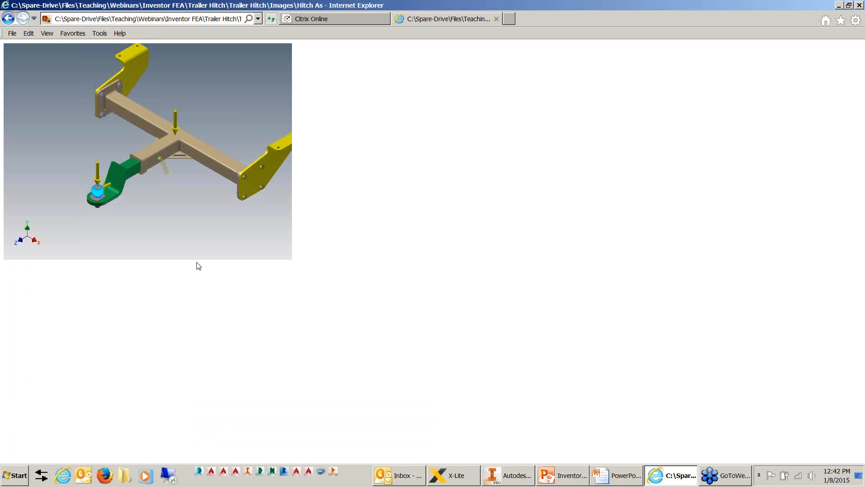
Return to the report, examine its fixed constraint, bonded contacts, constraint reactions and result summary, and open the first Von Mises Stress figure.
click(8, 19)
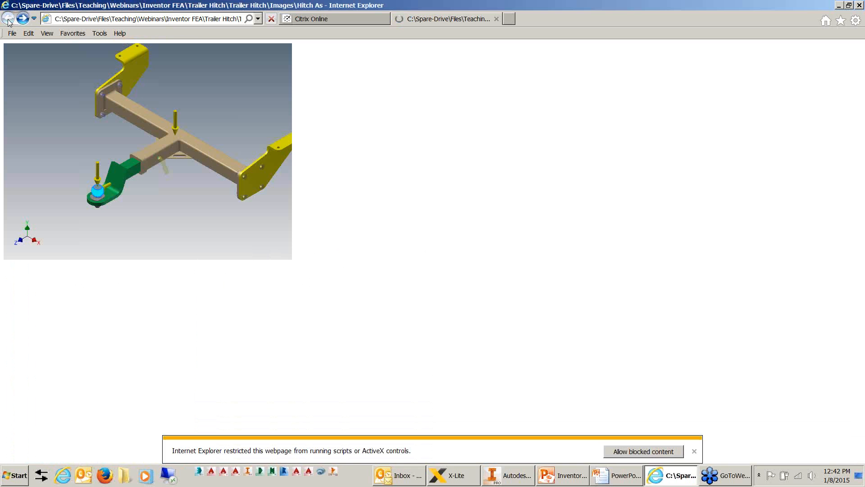
scroll(365, 224, down, 5)
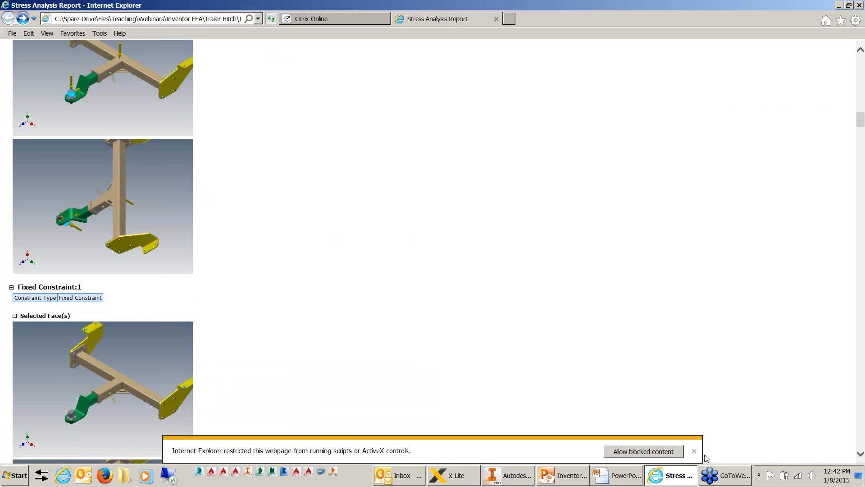
scroll(329, 212, down, 5)
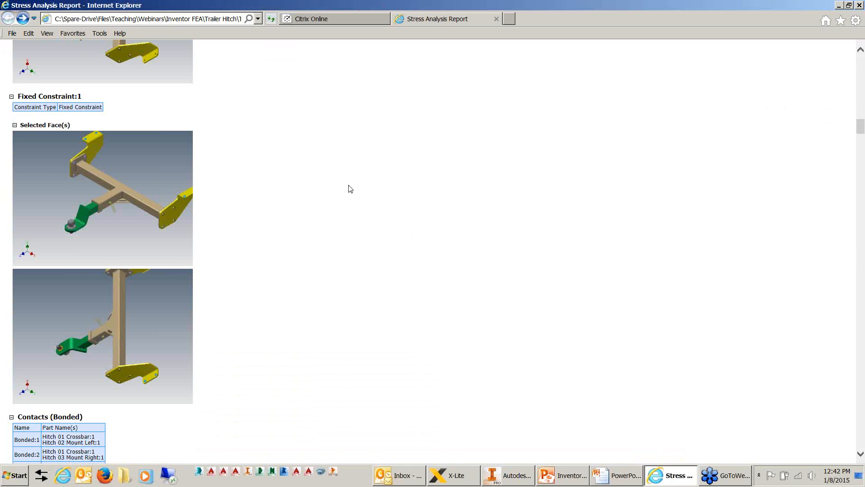
scroll(351, 189, down, 8)
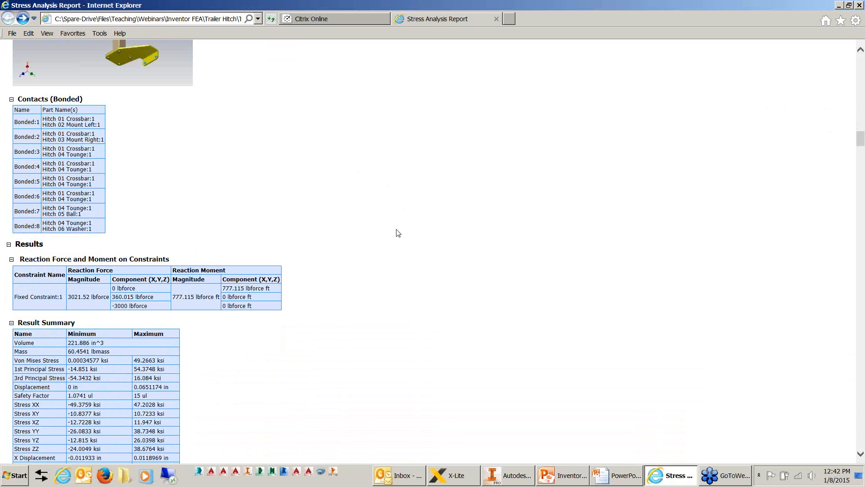
scroll(396, 232, down, 3)
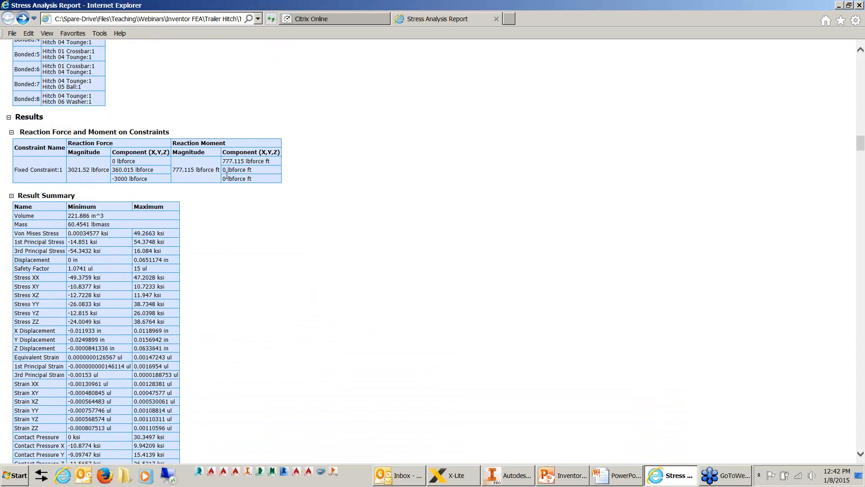
scroll(244, 221, down, 3)
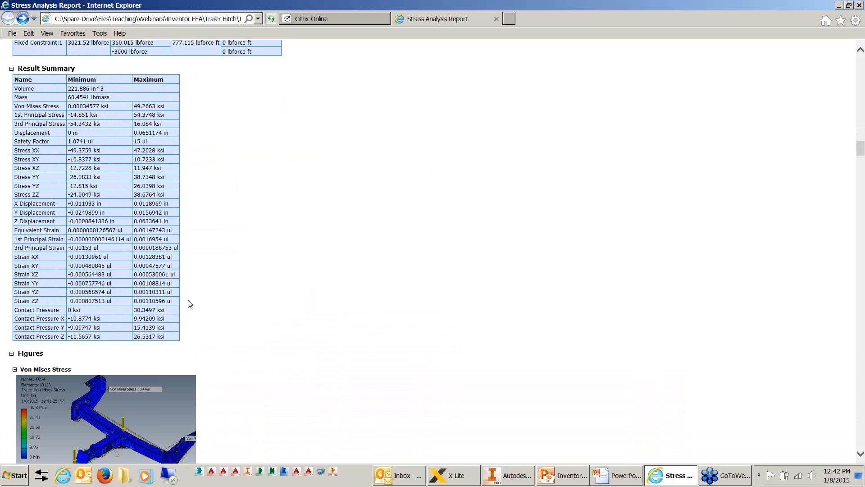
scroll(432, 287, down, 6)
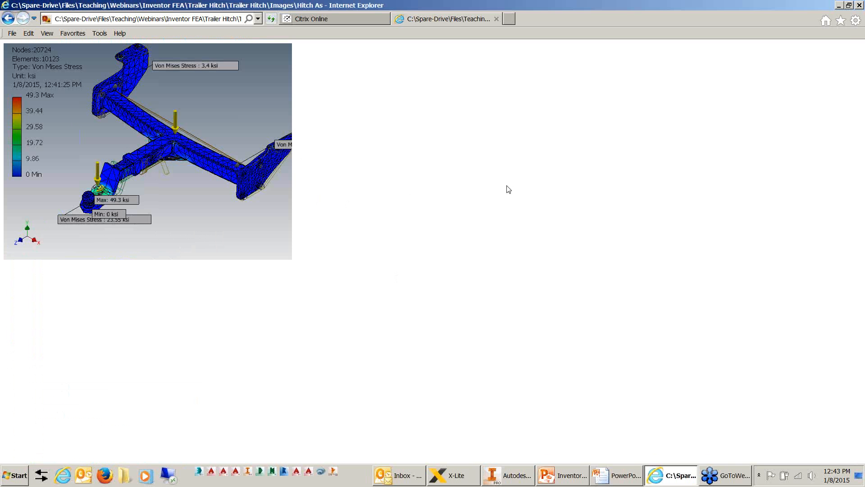
Return to the report, examine the figures from Von Mises Stress through Safety Factor, and minimize the report window.
click(8, 20)
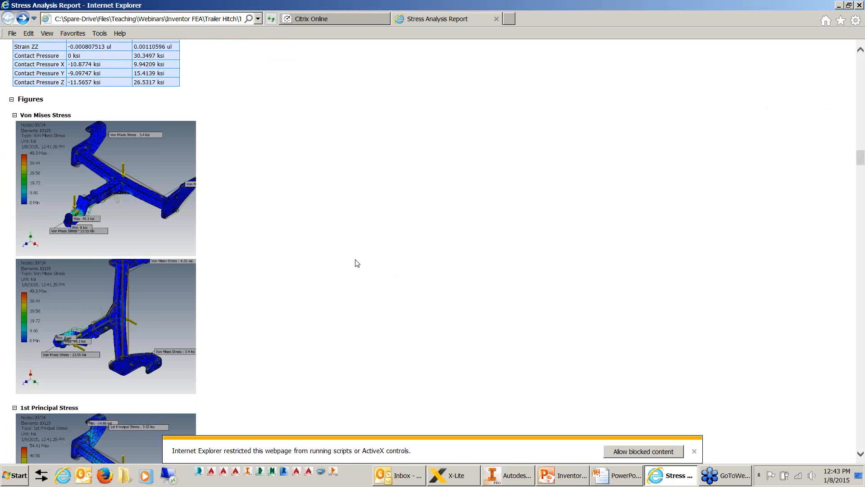
scroll(344, 258, down, 8)
scroll(374, 256, down, 12)
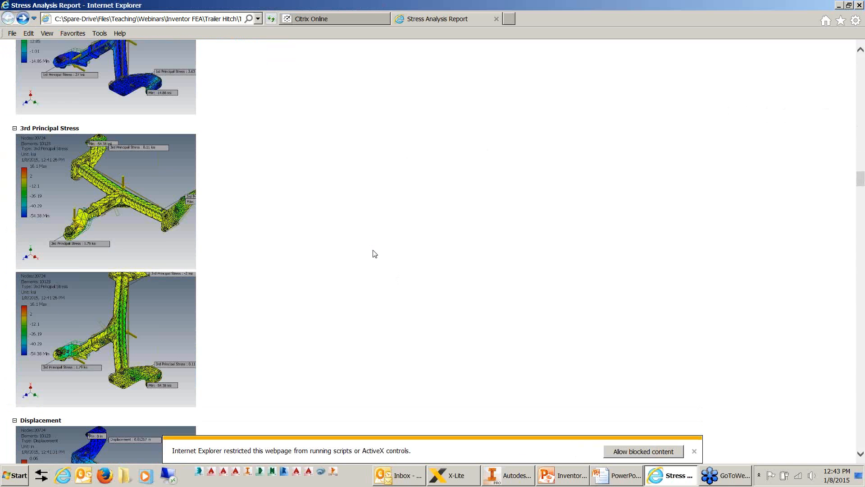
scroll(376, 253, down, 3)
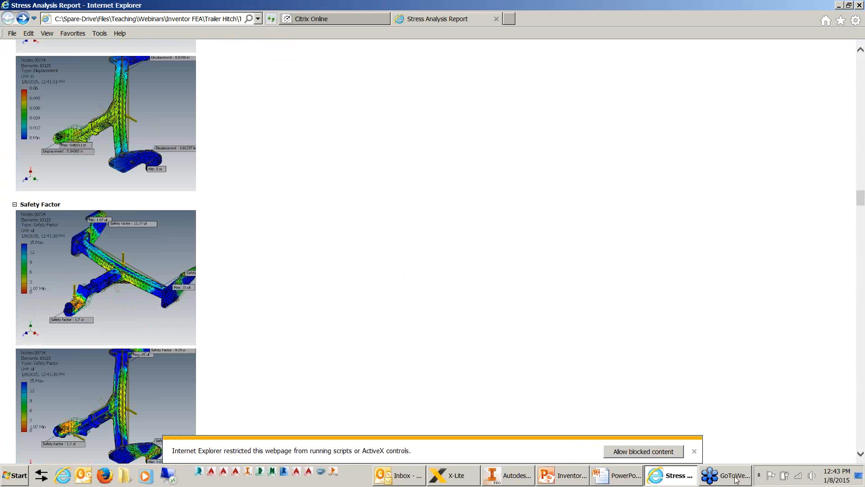
click(694, 451)
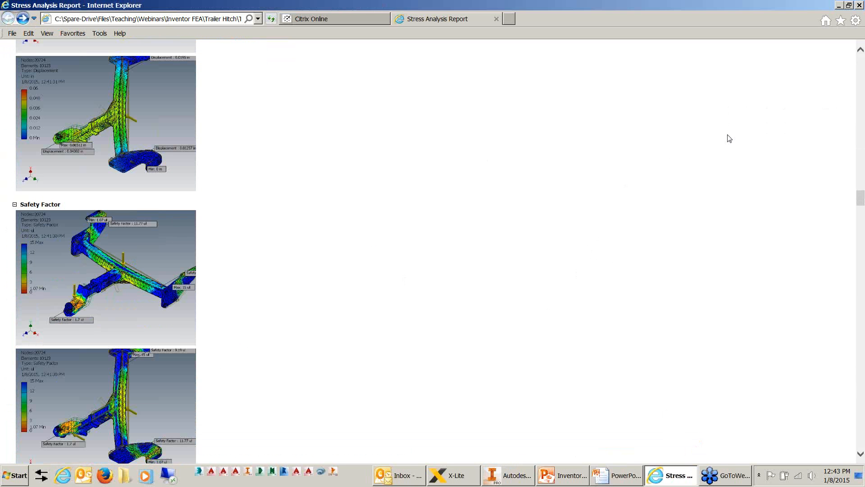
click(838, 6)
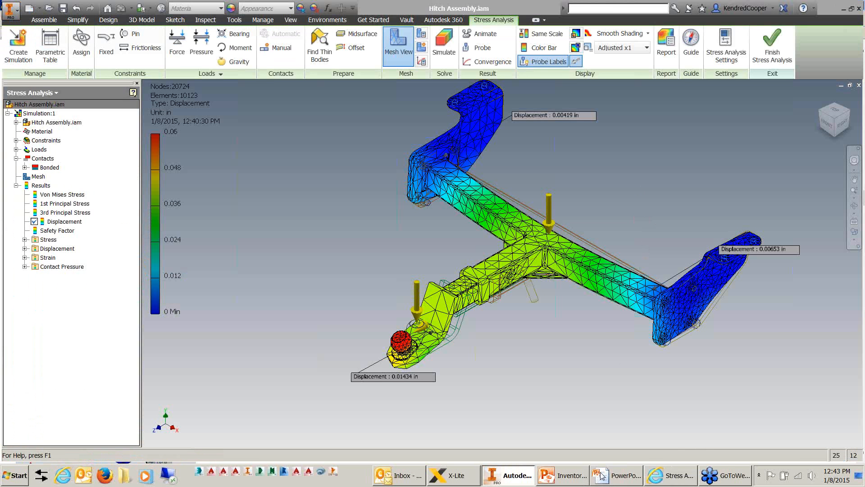
Switch to PowerPoint, advance the presentation to the Mesh Control and Convergence slide on the definition of convergence, and end the slide show.
click(601, 475)
click(689, 445)
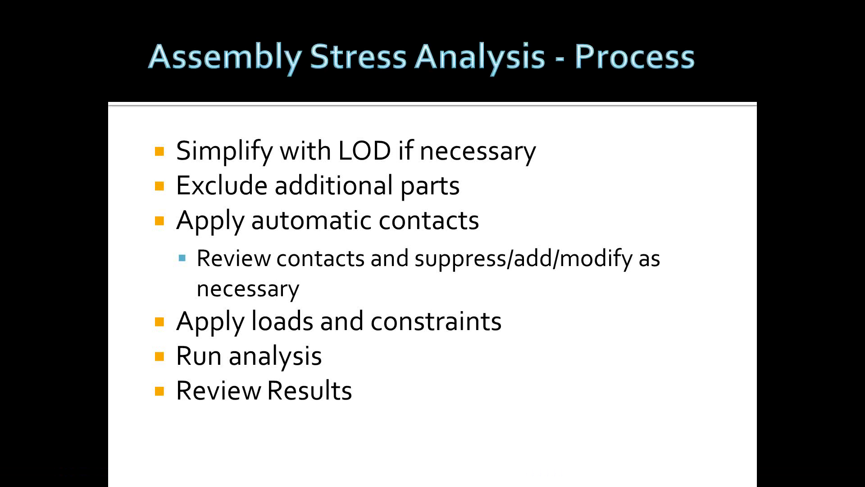
key(Right)
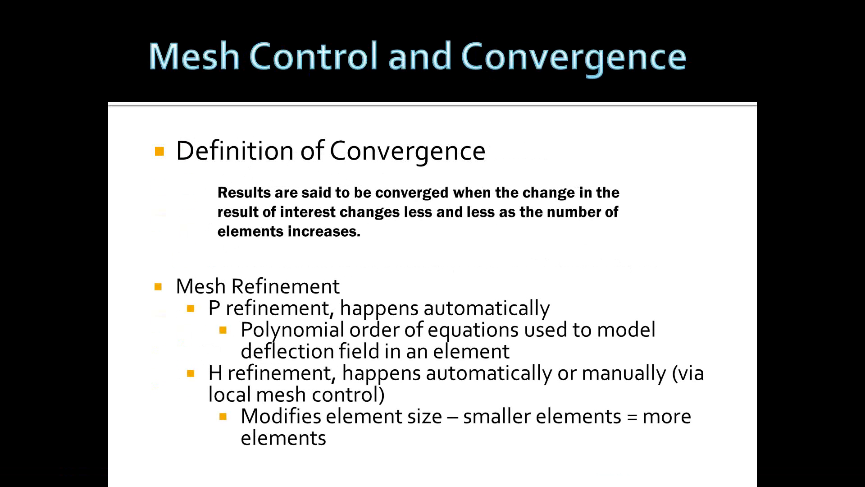
key(Escape)
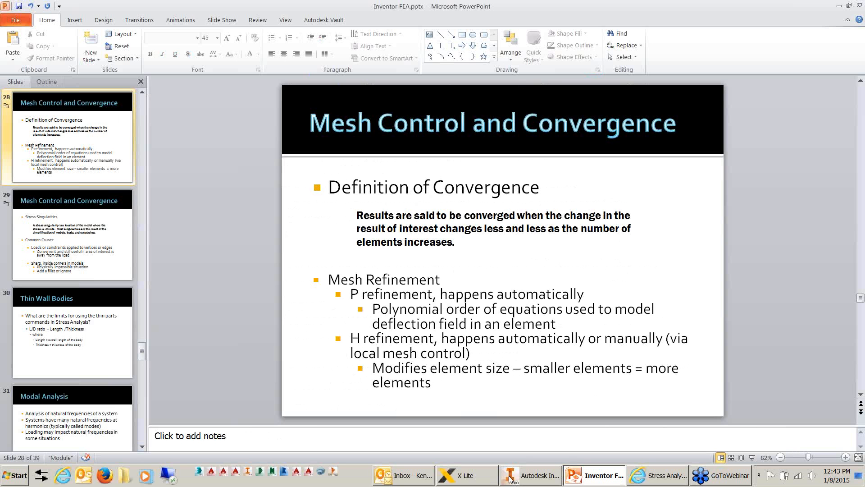
Switch to Inventor, view the Displacement convergence plot, and review the convergence settings, trying a maximum of 5 h refinements before cancelling.
click(510, 477)
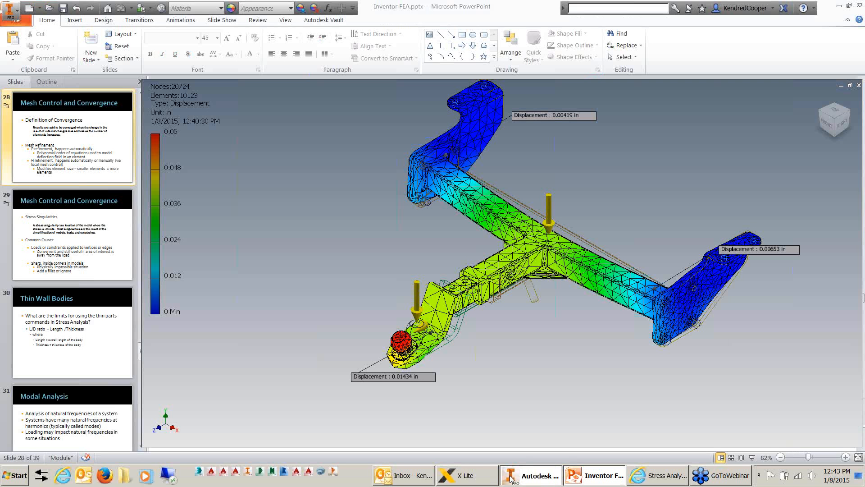
click(494, 62)
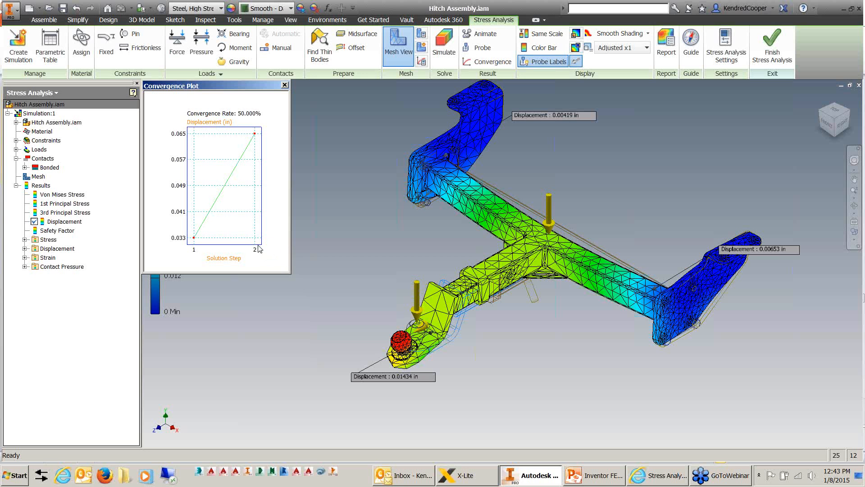
click(285, 85)
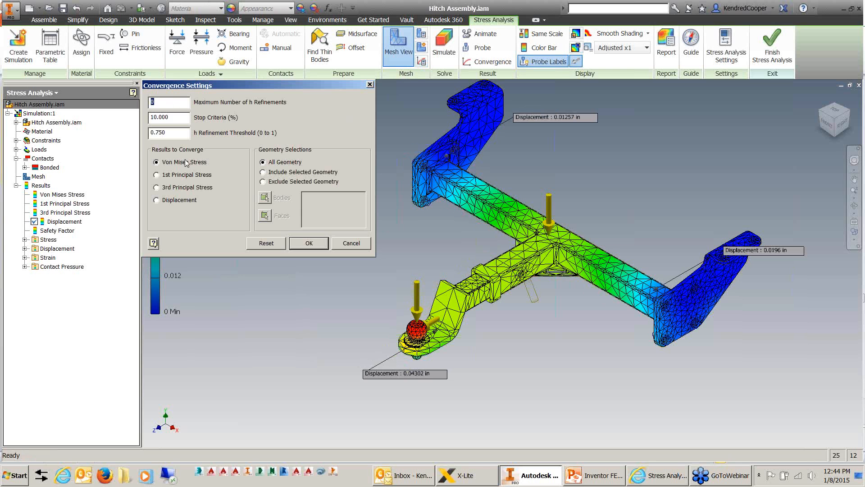
text(5)
click(350, 244)
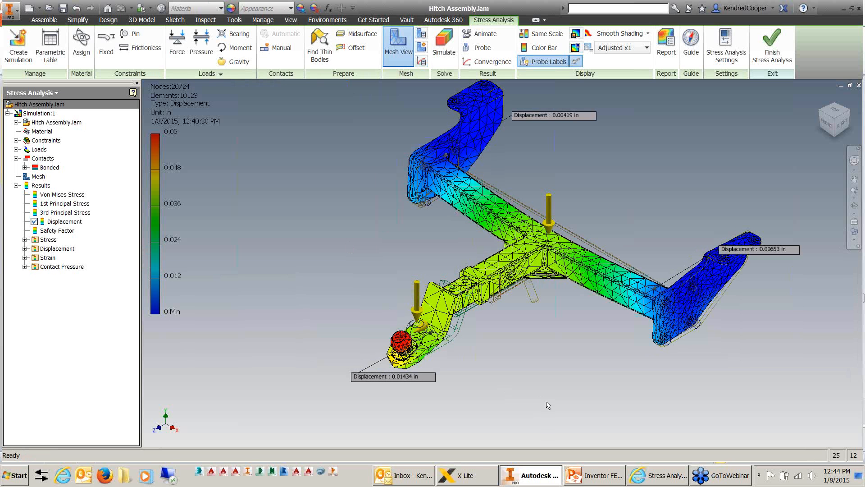
Switch to PowerPoint, resume the slide show from the current slide, and advance to the Stress Singularities slide.
click(614, 474)
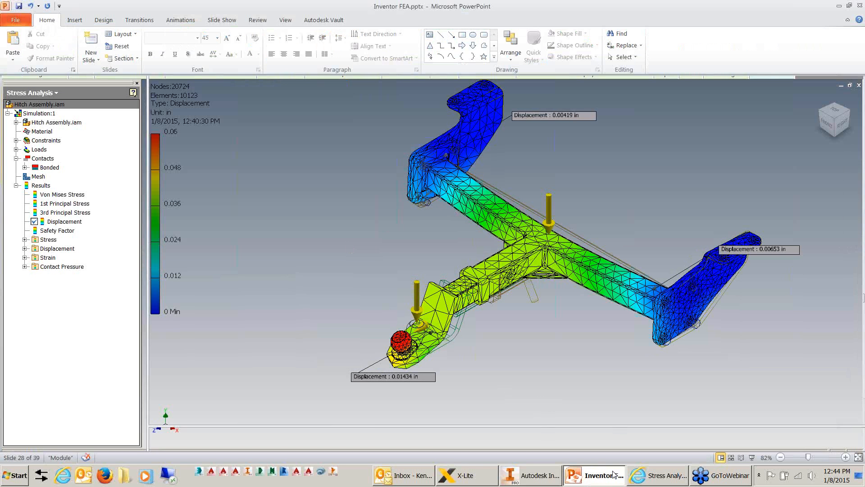
click(752, 457)
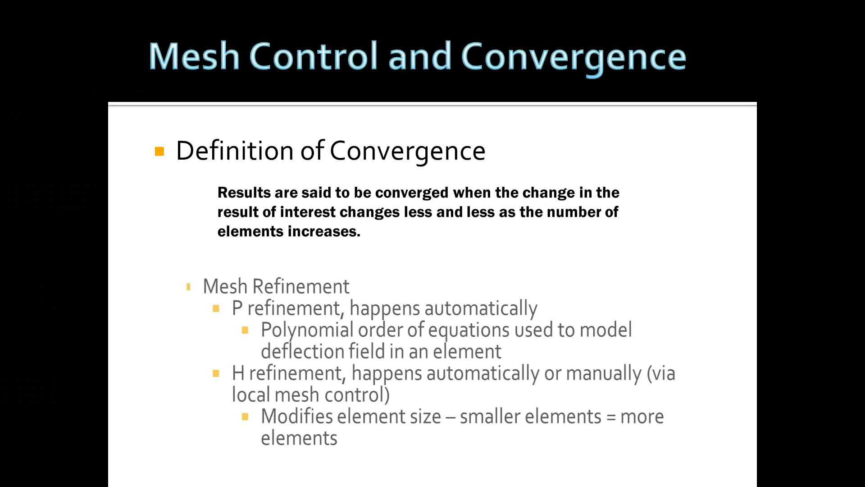
key(Right)
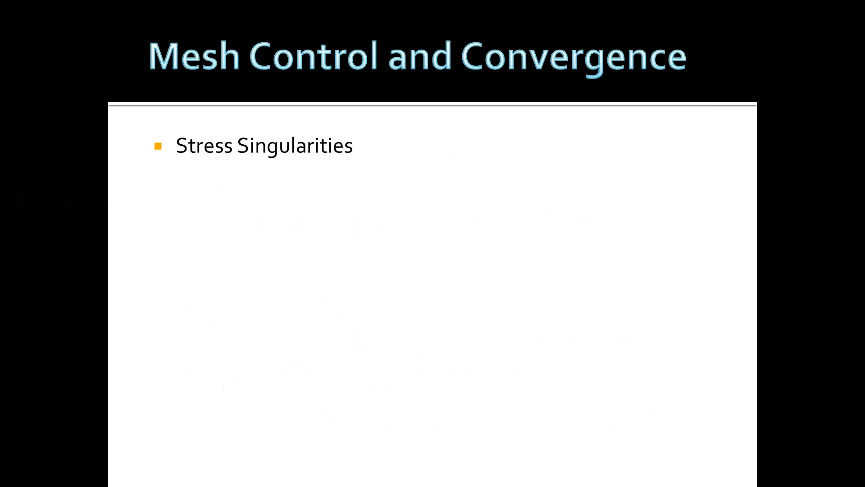